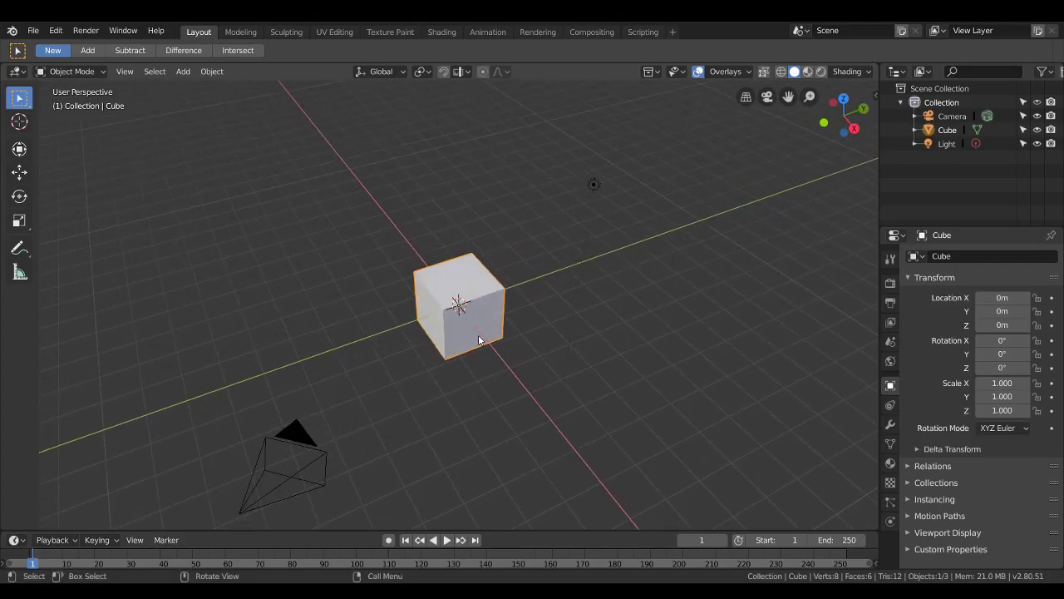
# Step: Orbit the view and gather the default camera, light and cube into one selection
pyautogui.moveTo(466, 332); pyautogui.dragTo(339, 340, button='middle')
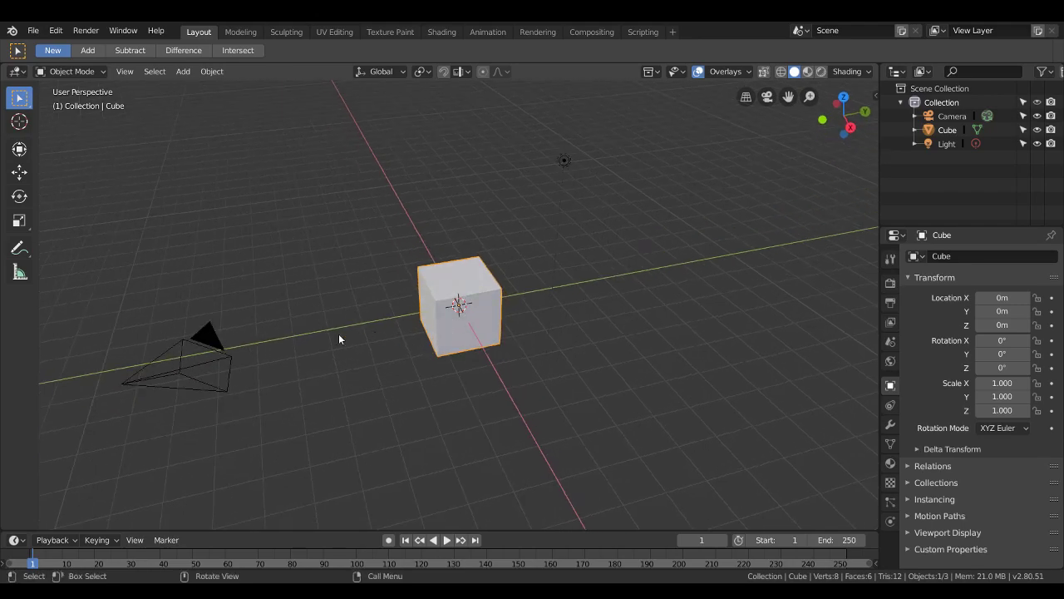
pyautogui.click(221, 361)
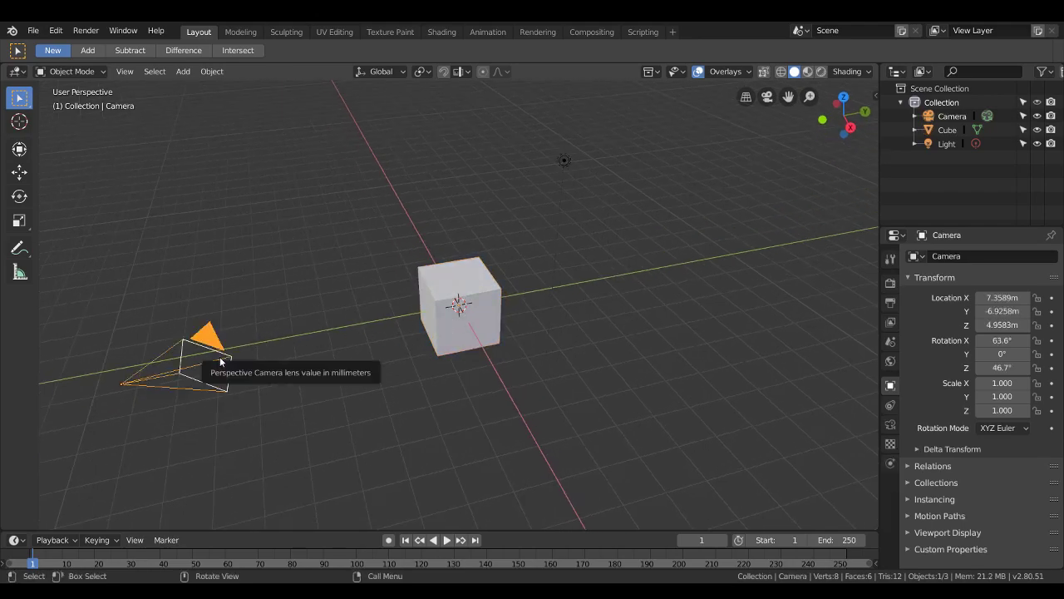
pyautogui.keyDown('shift'); pyautogui.click(553, 164); pyautogui.keyUp('shift')
pyautogui.keyDown('shift'); pyautogui.click(458, 278); pyautogui.keyUp('shift')
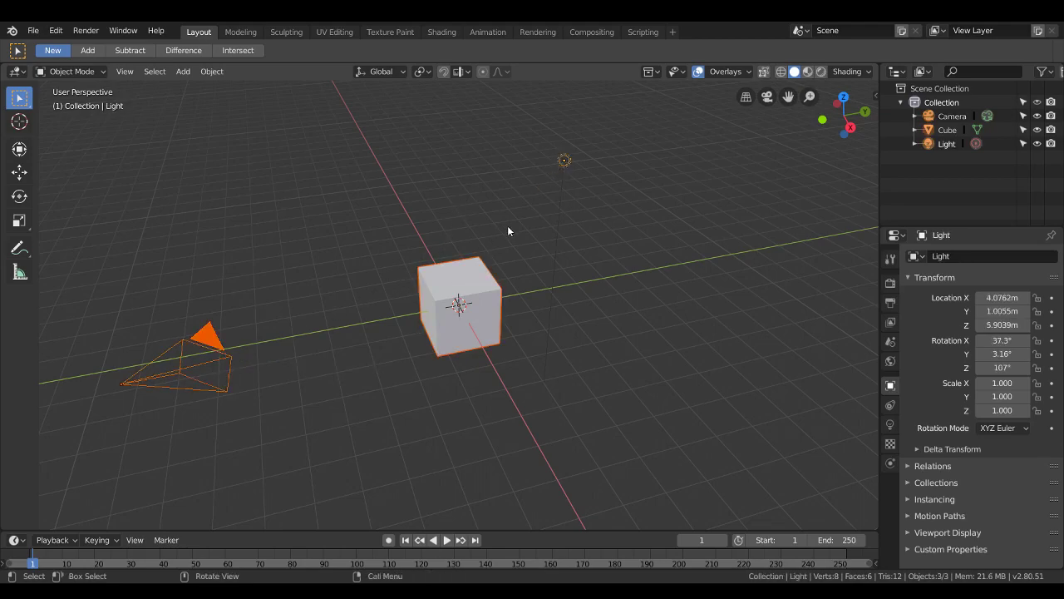
# Step: Delete the camera, light and cube and add a plane mesh in their place
pyautogui.press('x')
pyautogui.click(503, 223)
pyautogui.hotkey('shift', 'a')
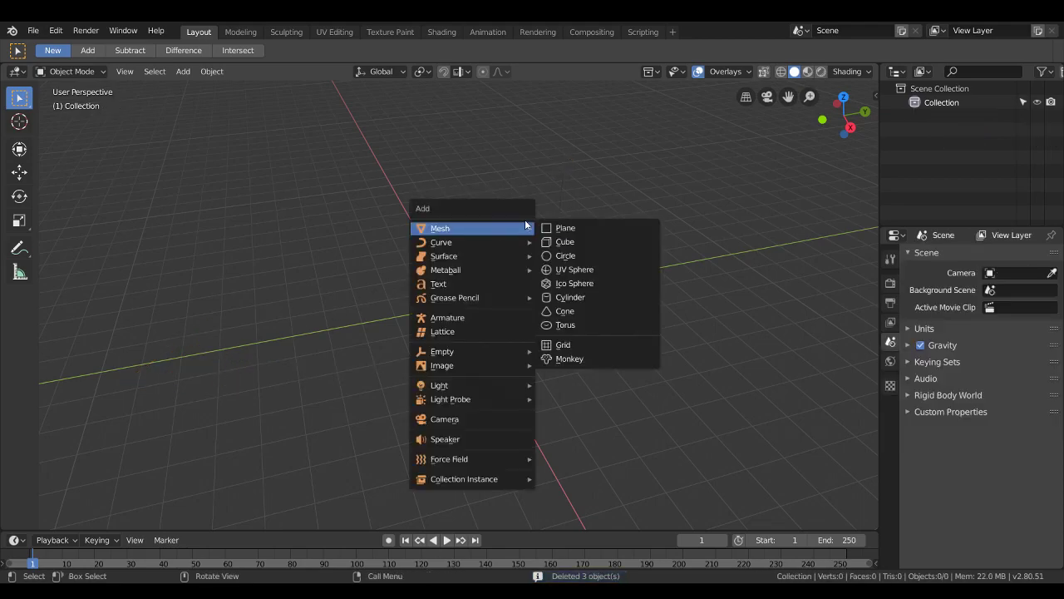
pyautogui.click(600, 227)
pyautogui.moveTo(594, 229)
pyautogui.mouseDown(button='middle')
pyautogui.moveTo(538, 235)
pyautogui.moveTo(495, 213)
pyautogui.moveTo(465, 233)
pyautogui.mouseUp(button='middle')
# Step: Rotate the plane -90° around the Y axis so it stands upright
pyautogui.press('r')
pyautogui.press('y')
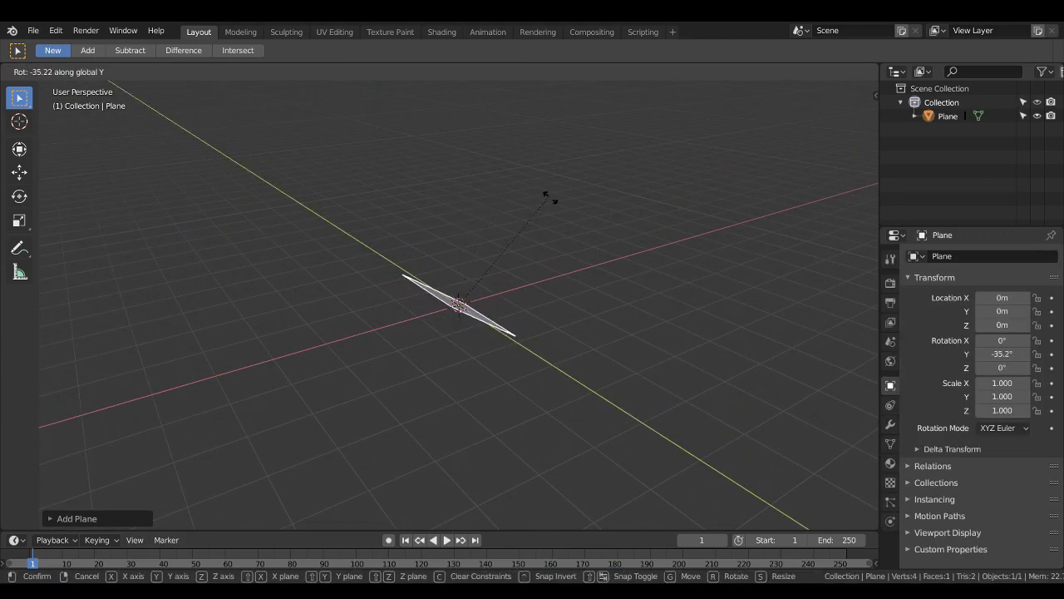
pyautogui.click(719, 315)
pyautogui.moveTo(565, 298)
pyautogui.mouseDown(button='middle')
pyautogui.moveTo(538, 274)
pyautogui.moveTo(414, 273)
pyautogui.mouseUp(button='middle')
# Step: Scale the plane to about 2.9 and enter Edit Mode
pyautogui.press('s')
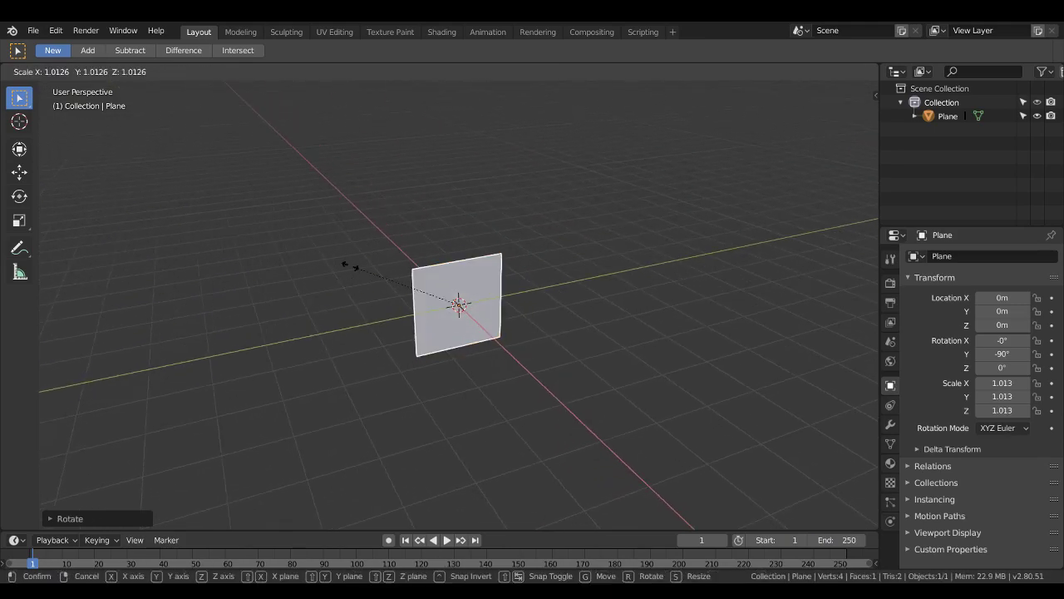
pyautogui.click(150, 196)
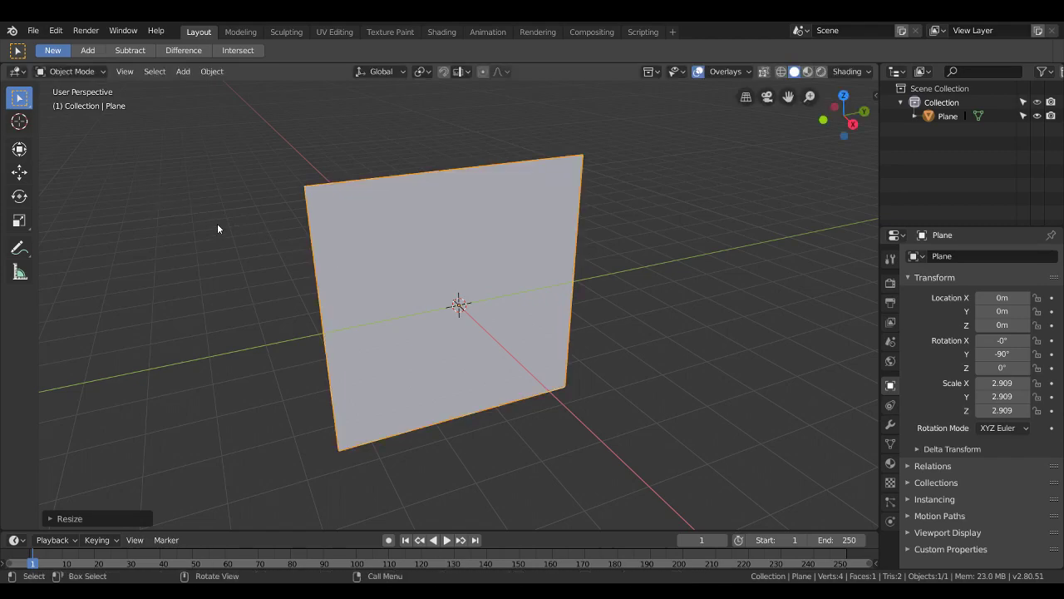
pyautogui.press('Tab')
pyautogui.moveTo(266, 238); pyautogui.dragTo(374, 262, button='middle')
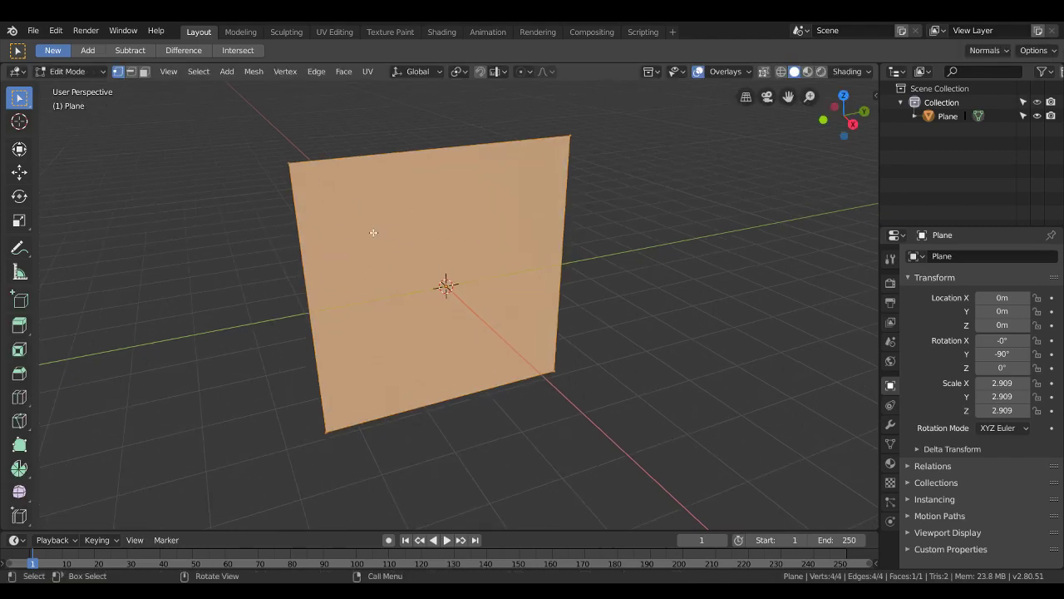
# Step: Add 76 evenly centred vertical loop cuts across the plane
pyautogui.hotkey('ctrl', 'r')
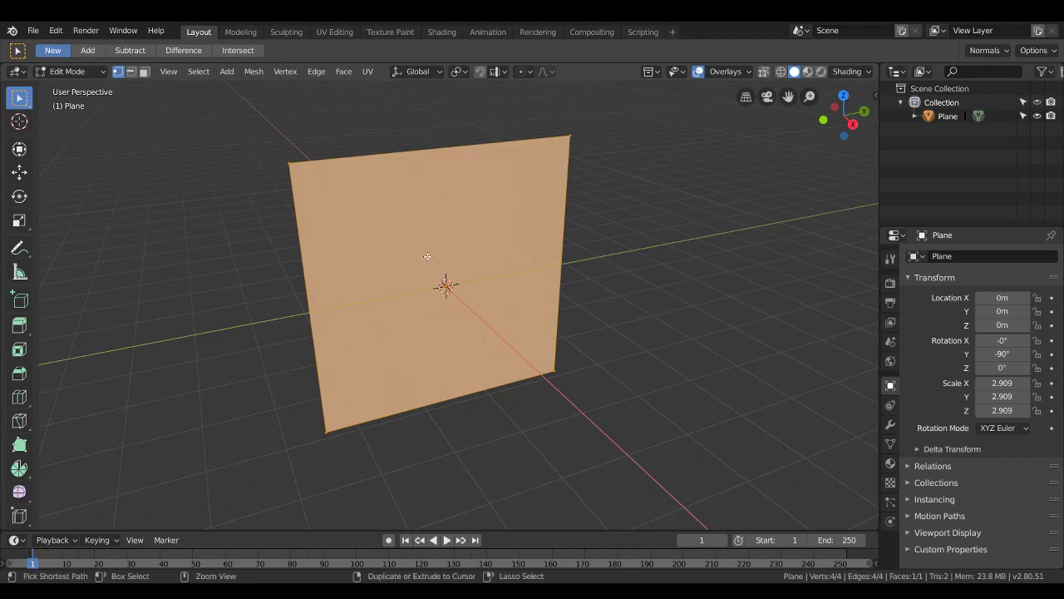
pyautogui.scroll(4, 370, 171)
pyautogui.scroll(10, 397, 141)
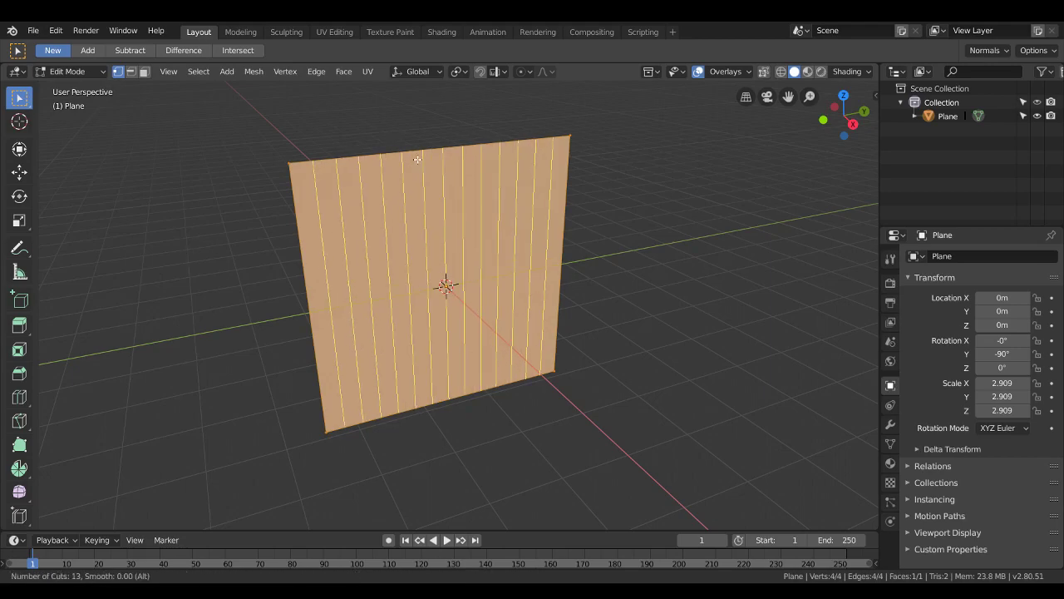
pyautogui.scroll(10, 403, 147)
pyautogui.scroll(8, 410, 153)
pyautogui.scroll(8, 417, 159)
pyautogui.scroll(8, 418, 159)
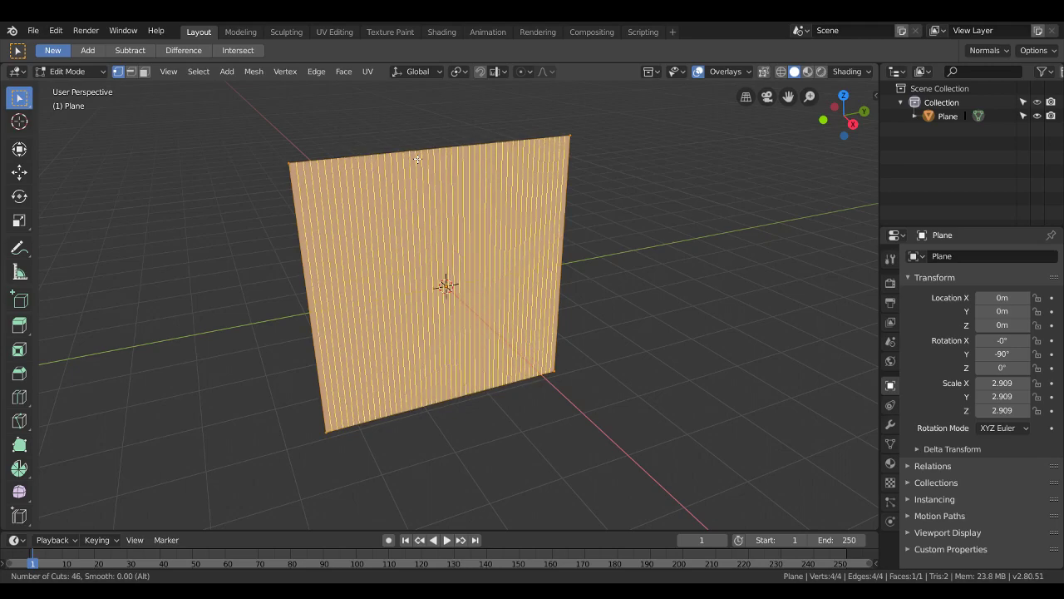
pyautogui.scroll(8, 417, 159)
pyautogui.scroll(8, 418, 159)
pyautogui.scroll(9, 418, 158)
pyautogui.scroll(2, 418, 159)
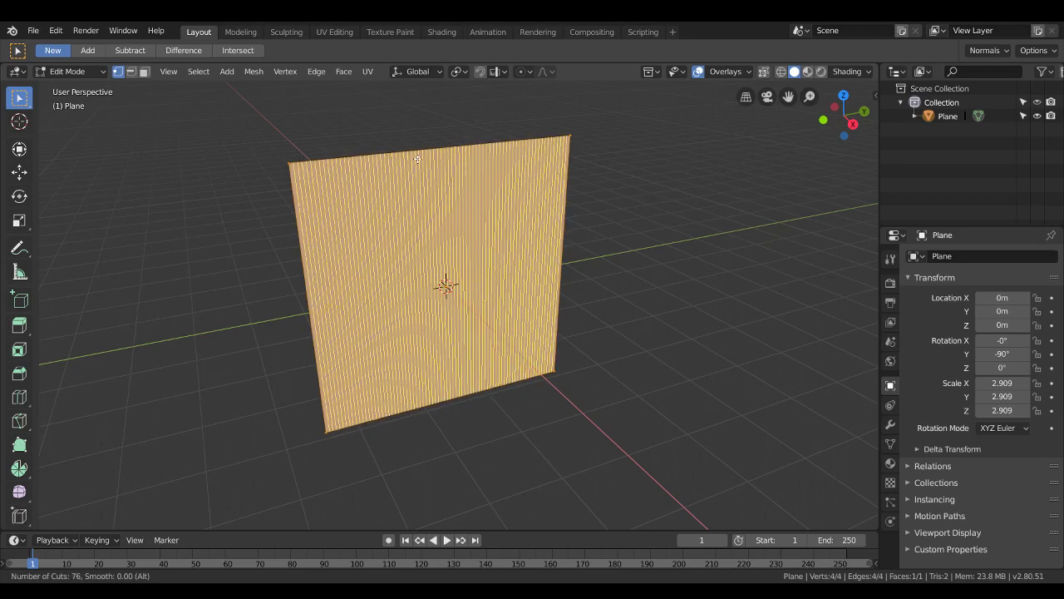
pyautogui.click(417, 159)
pyautogui.click(418, 159)
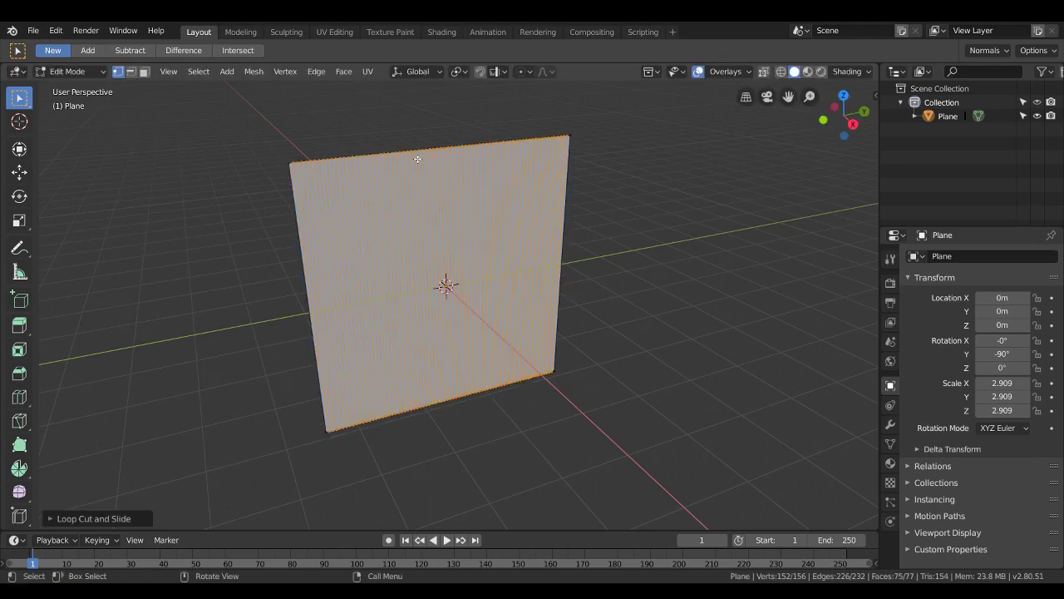
pyautogui.moveTo(475, 197); pyautogui.dragTo(463, 190, button='middle')
pyautogui.scroll(2, 463, 190)
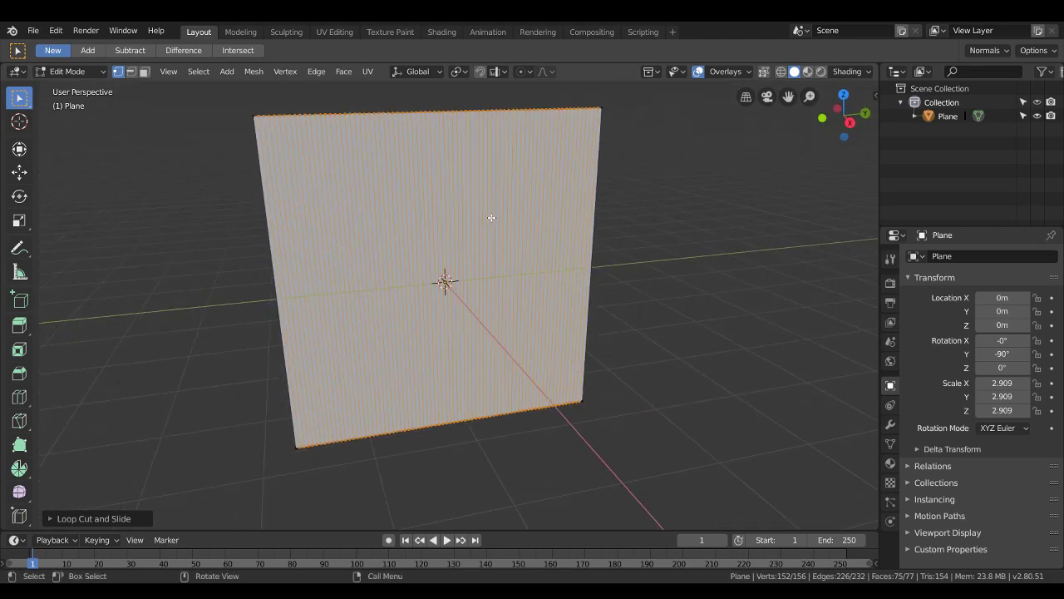
# Step: Add 17 centred horizontal loop cuts across the plane
pyautogui.hotkey('ctrl', 'r')
pyautogui.scroll(8, 318, 287)
pyautogui.scroll(6, 319, 287)
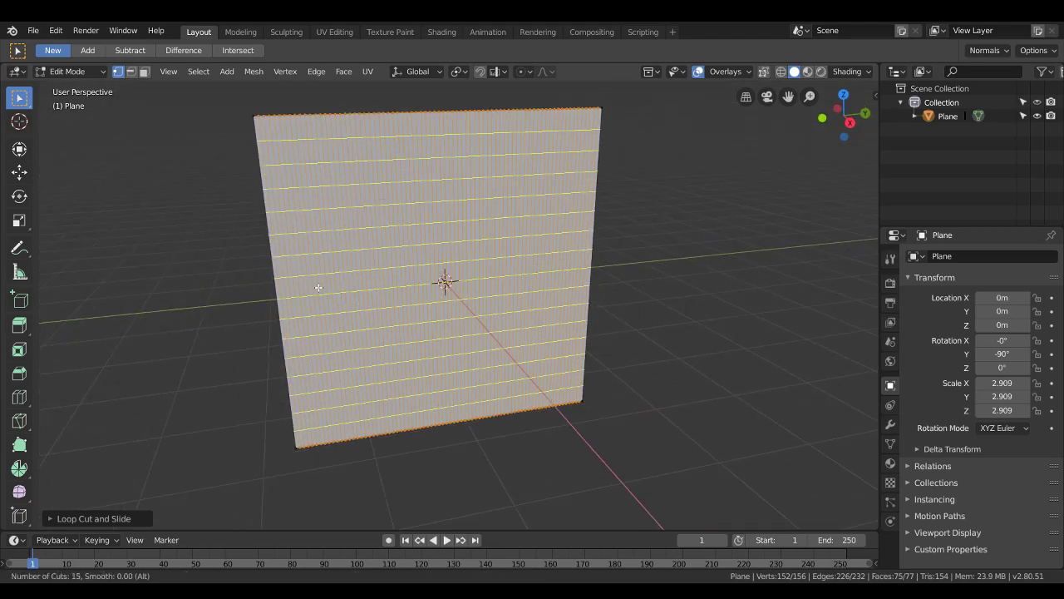
pyautogui.scroll(2, 319, 287)
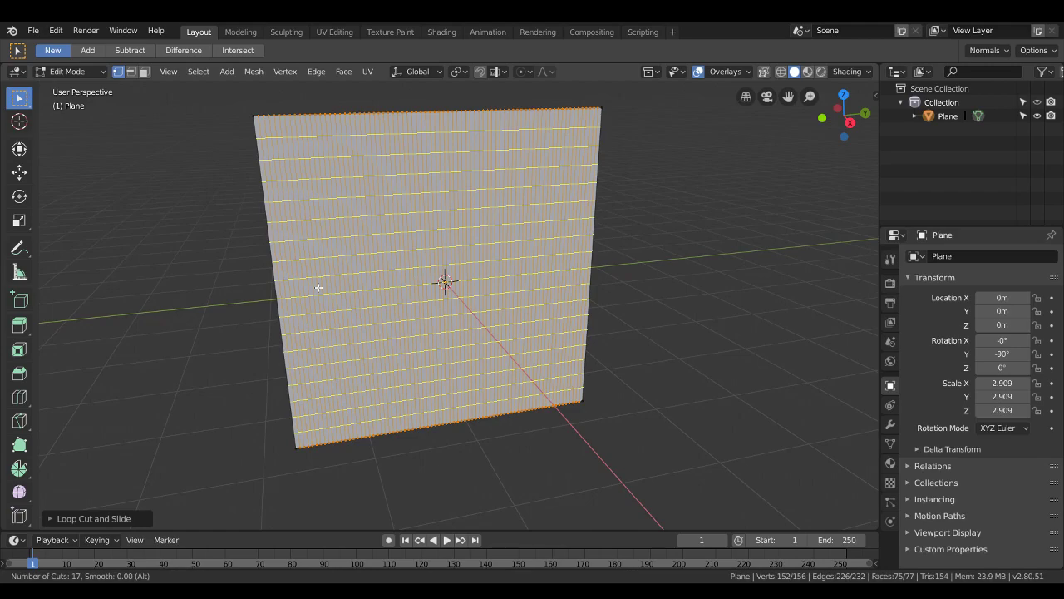
pyautogui.click(319, 287)
pyautogui.rightClick(319, 287)
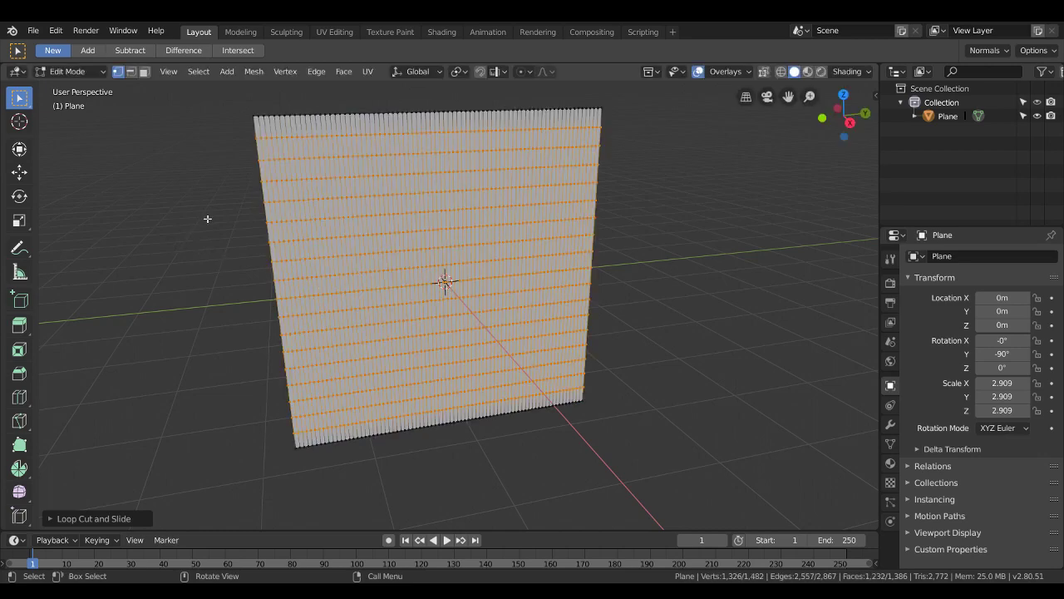
pyautogui.moveTo(421, 196)
pyautogui.mouseDown(button='middle')
pyautogui.moveTo(389, 230)
pyautogui.moveTo(309, 196)
pyautogui.moveTo(357, 244)
pyautogui.moveTo(358, 264)
pyautogui.mouseUp(button='middle')
# Step: Hook the top-left corner vertex and the next top-edge vertex to new empties
pyautogui.scroll(2, 357, 244)
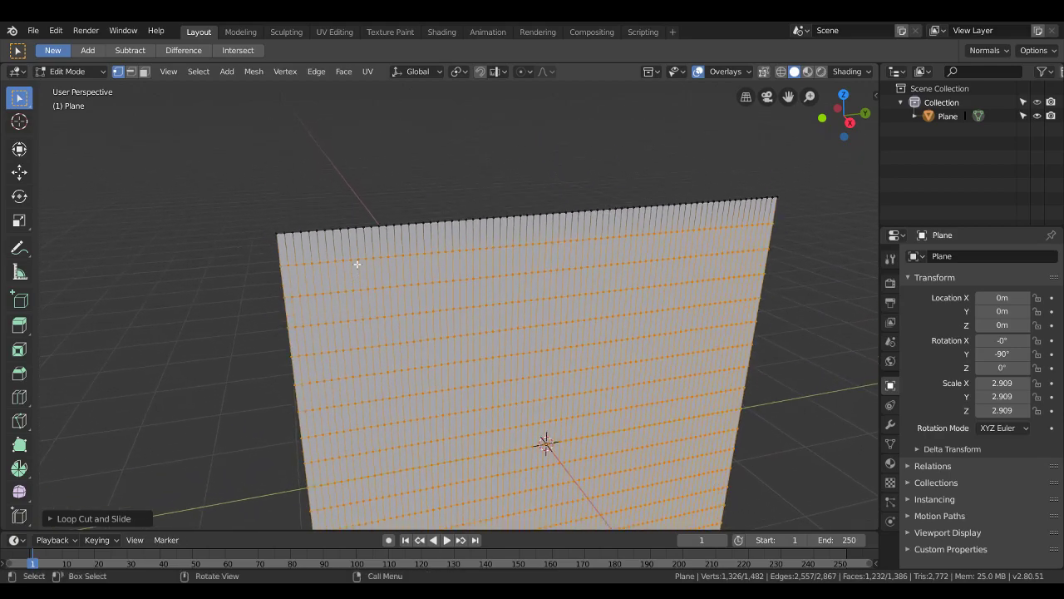
pyautogui.scroll(2, 357, 264)
pyautogui.click(242, 218)
pyautogui.moveTo(242, 218); pyautogui.dragTo(332, 244, button='middle')
pyautogui.scroll(1, 334, 243)
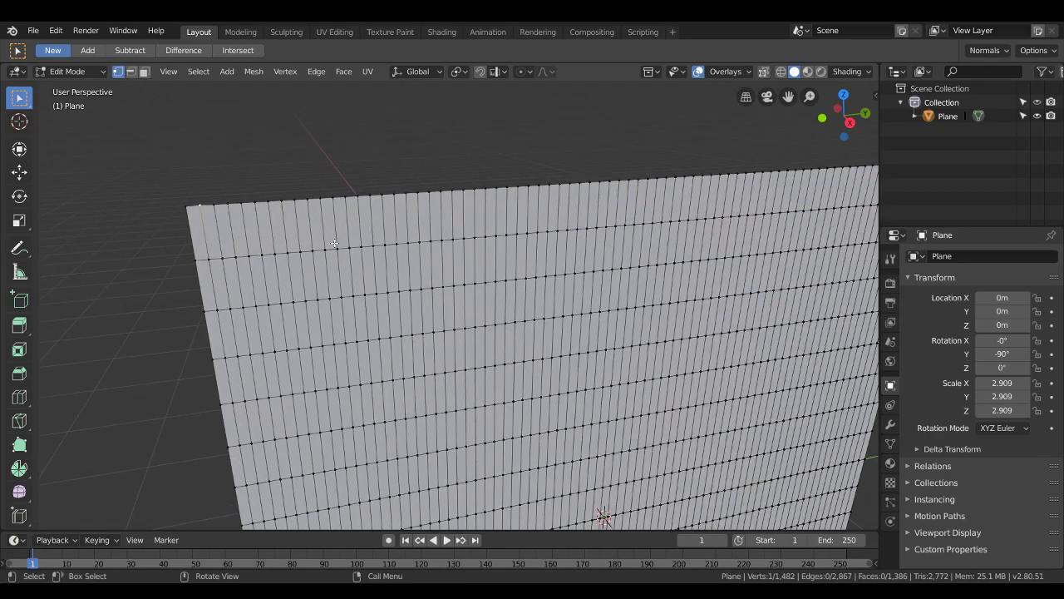
pyautogui.press('ctrl')
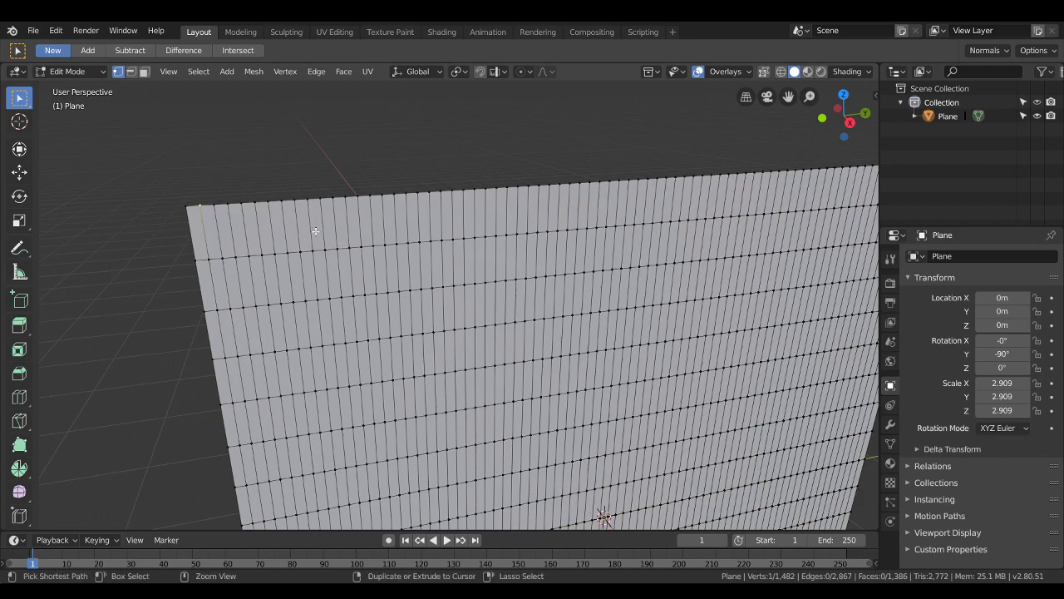
pyautogui.hotkey('ctrl', 'h')
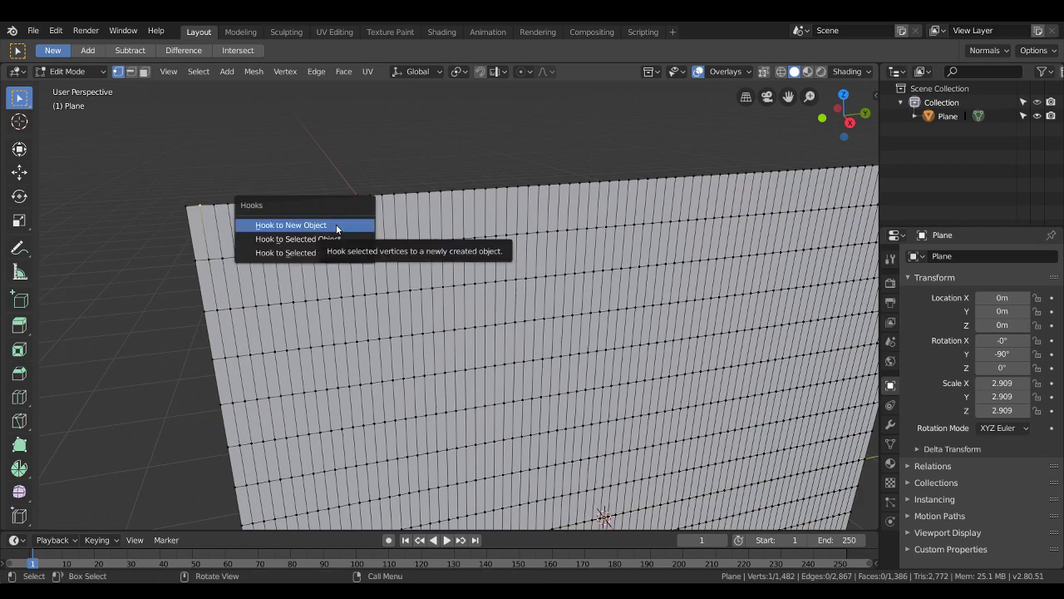
pyautogui.click(335, 224)
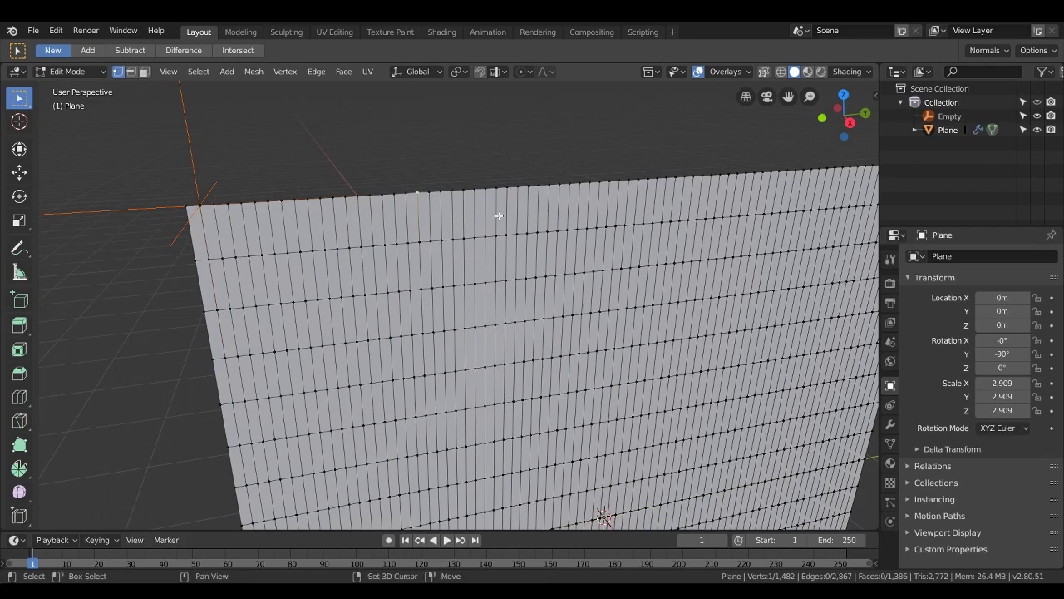
pyautogui.moveTo(414, 231); pyautogui.dragTo(414, 232, button='middle')
pyautogui.press('ctrl')
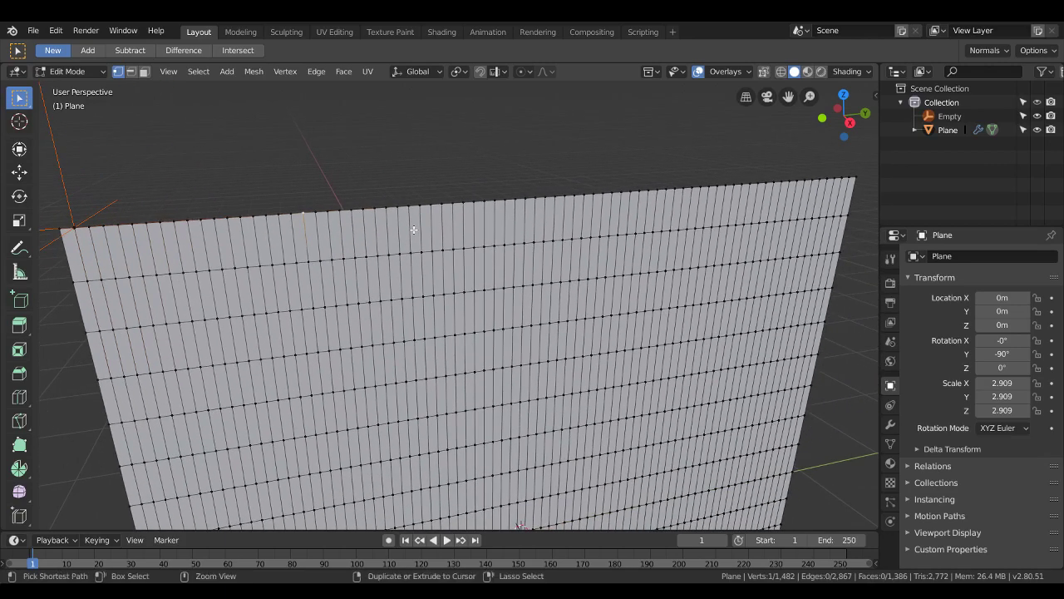
pyautogui.hotkey('ctrl', 'h')
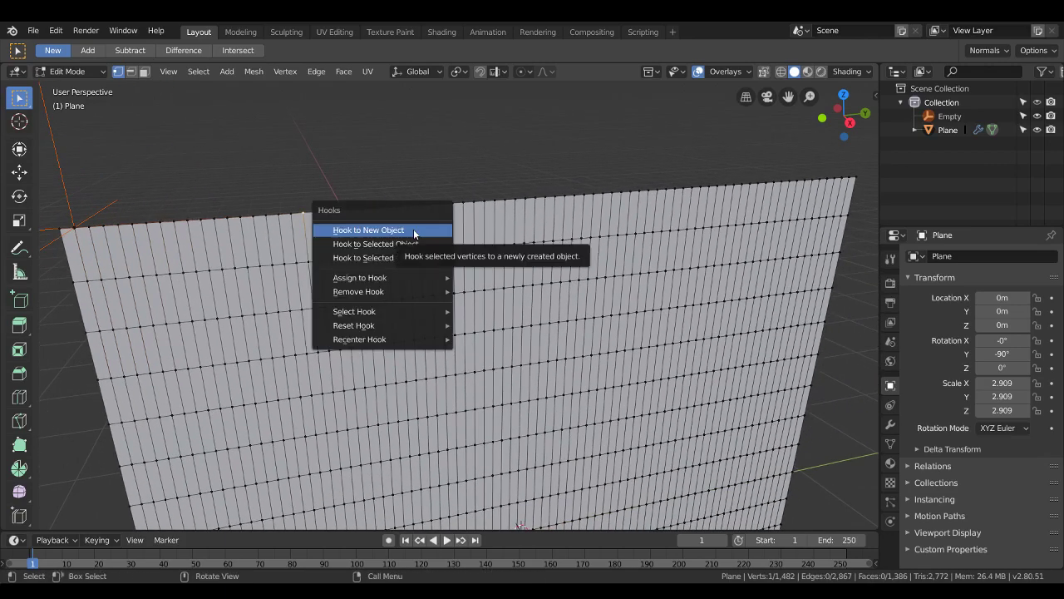
pyautogui.click(415, 231)
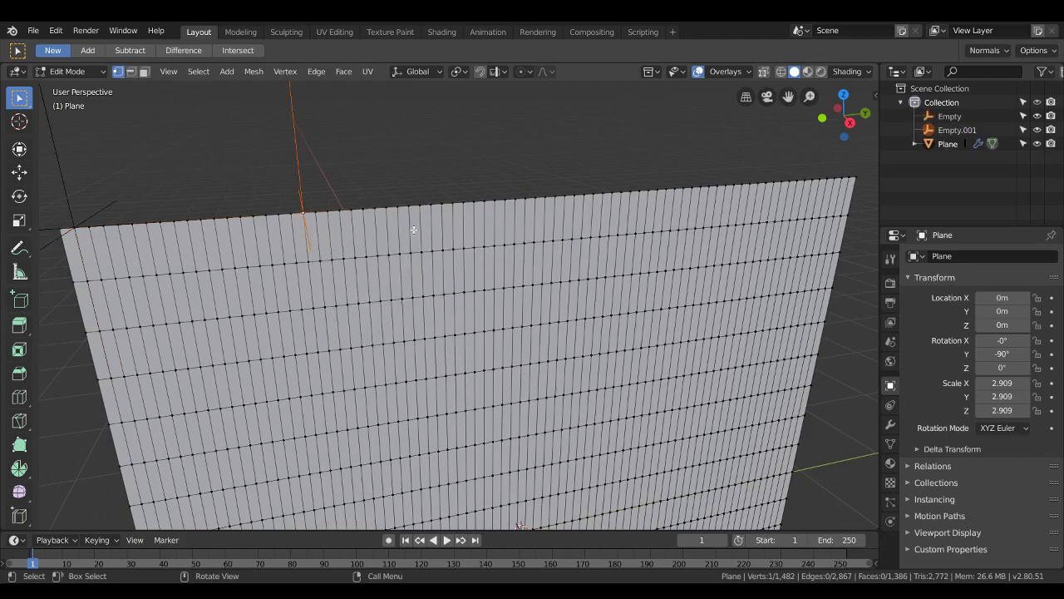
# Step: Hook four more top-edge vertices, ending at the top-right corner, to new empties
pyautogui.click(482, 202)
pyautogui.hotkey('ctrl', 'h')
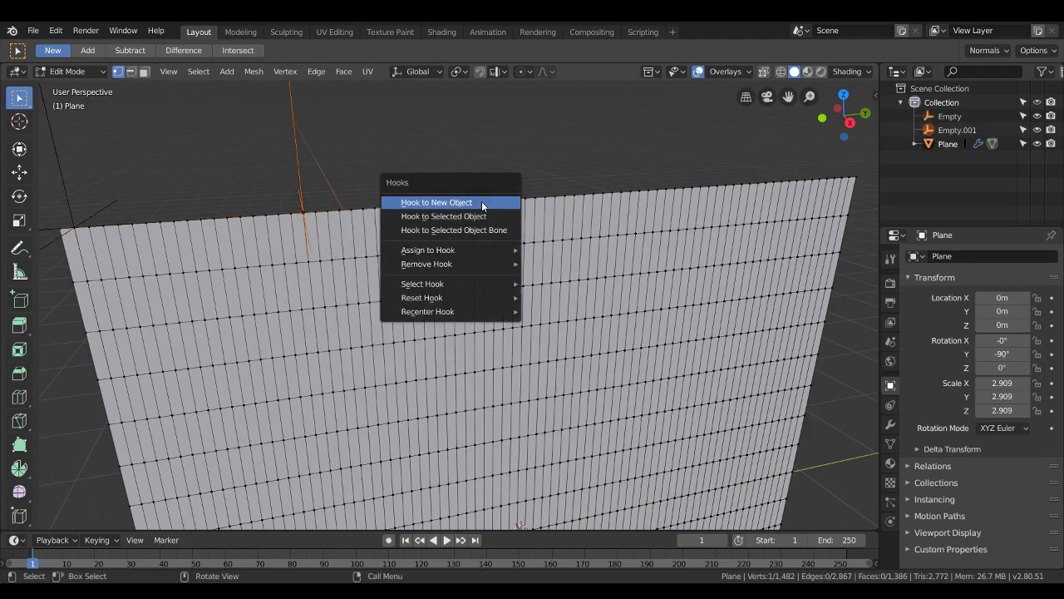
pyautogui.click(484, 203)
pyautogui.click(646, 192)
pyautogui.hotkey('ctrl', 'h')
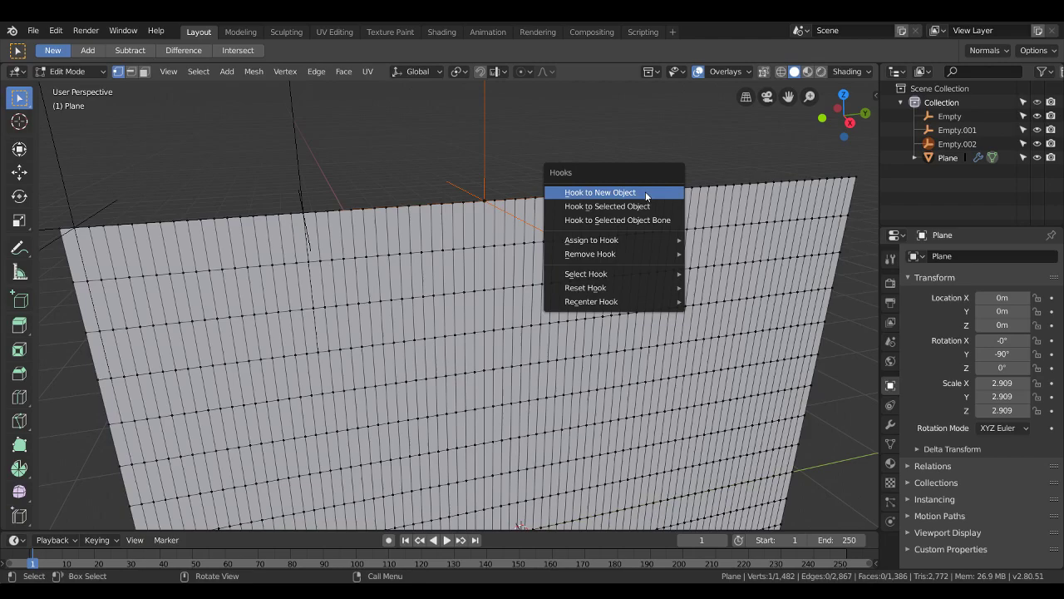
pyautogui.click(645, 191)
pyautogui.click(758, 181)
pyautogui.hotkey('ctrl', 'h')
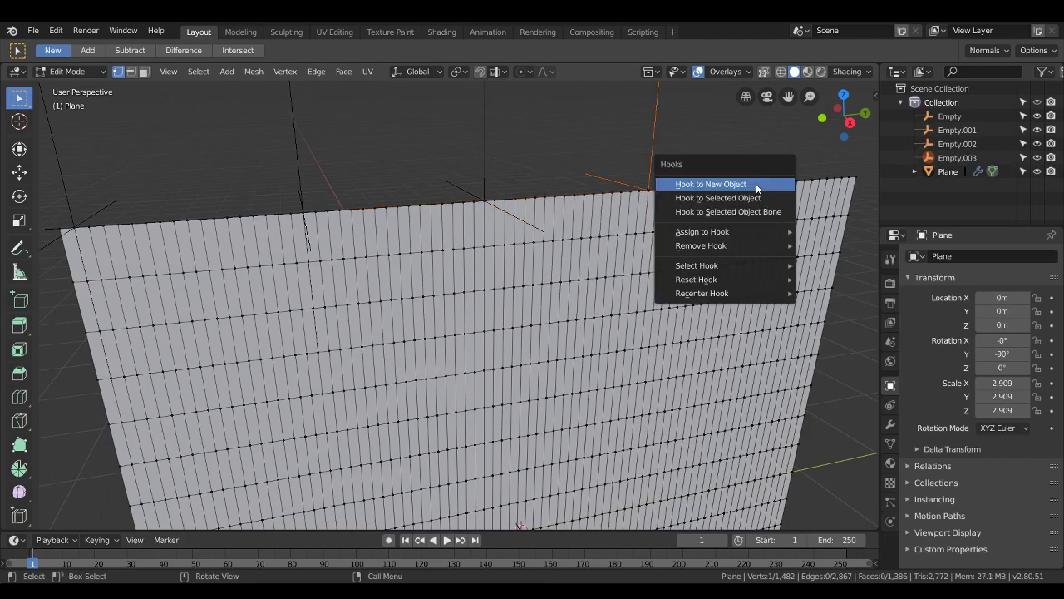
pyautogui.click(757, 183)
pyautogui.click(848, 177)
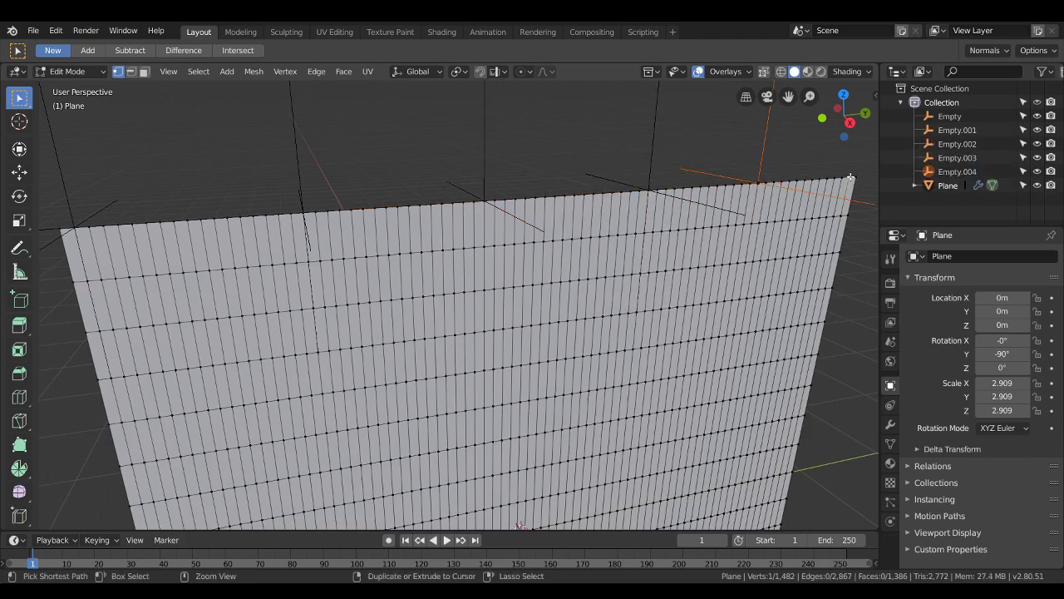
pyautogui.hotkey('ctrl', 'h')
pyautogui.click(849, 176)
pyautogui.scroll(-1, 582, 220)
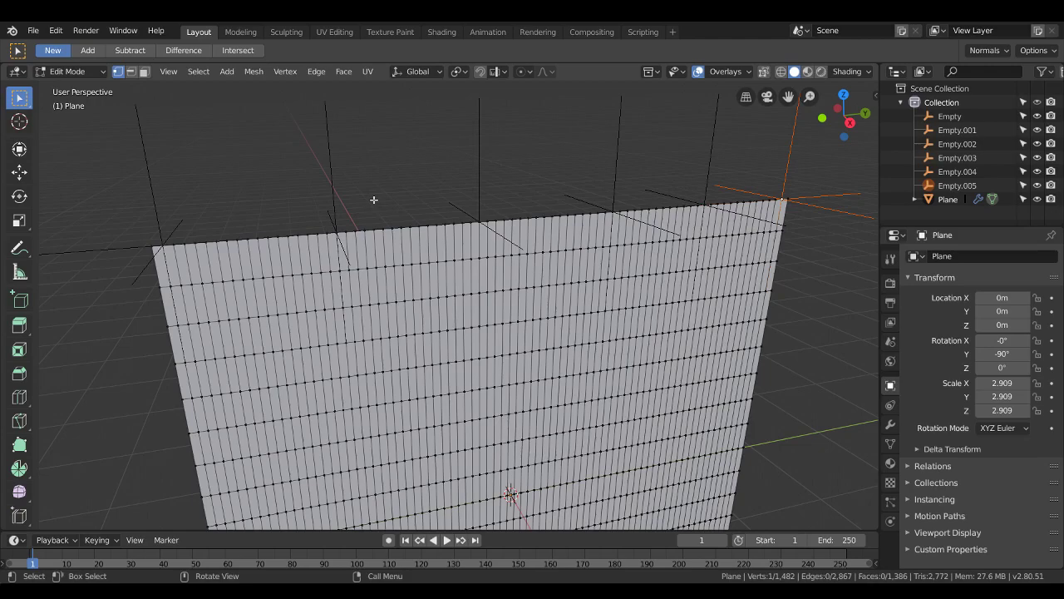
# Step: Pan along the top edge and add the remaining hooked vertices to the selection
pyautogui.moveTo(212, 241)
pyautogui.keyDown('shift'); pyautogui.mouseDown(button='middle')
pyautogui.moveTo(310, 250)
pyautogui.moveTo(245, 251)
pyautogui.mouseUp(button='middle'); pyautogui.keyUp('shift')
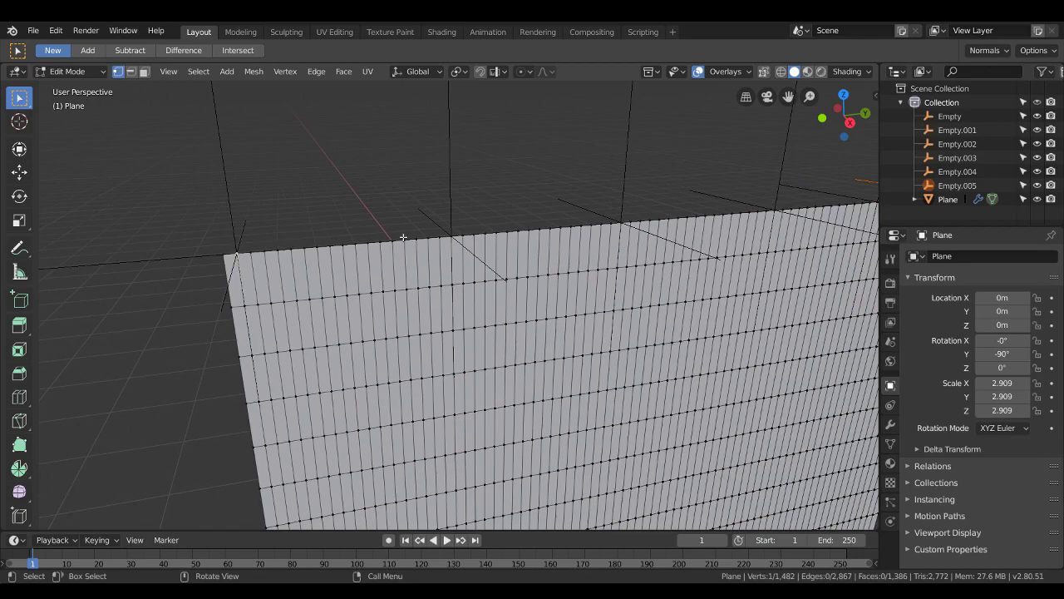
pyautogui.keyDown('shift'); pyautogui.moveTo(403, 238); pyautogui.dragTo(305, 238, button='middle'); pyautogui.keyUp('shift')
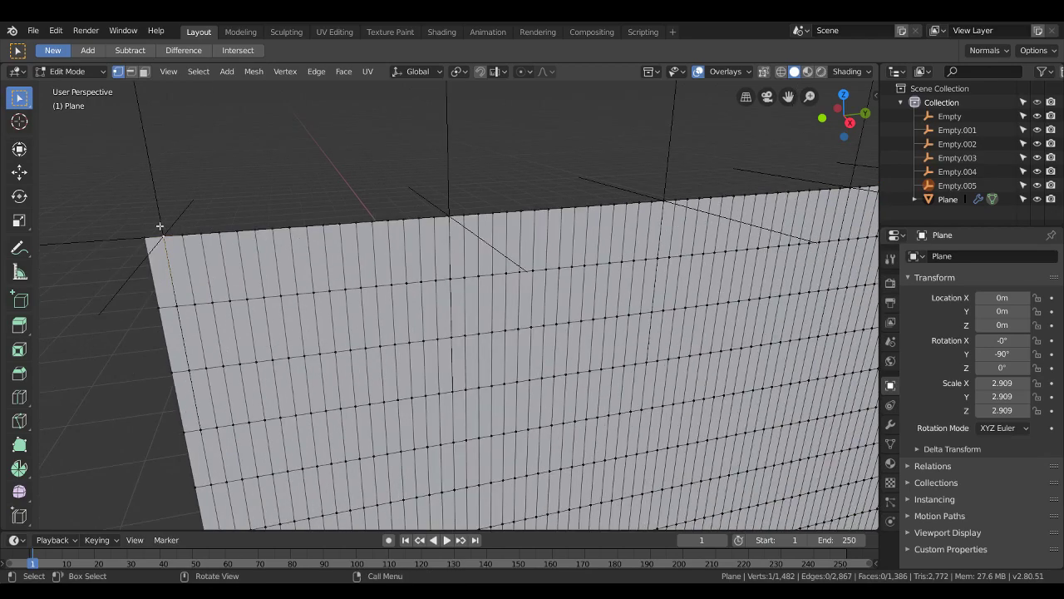
pyautogui.keyDown('shift'); pyautogui.moveTo(449, 215); pyautogui.dragTo(435, 247, button='middle'); pyautogui.keyUp('shift')
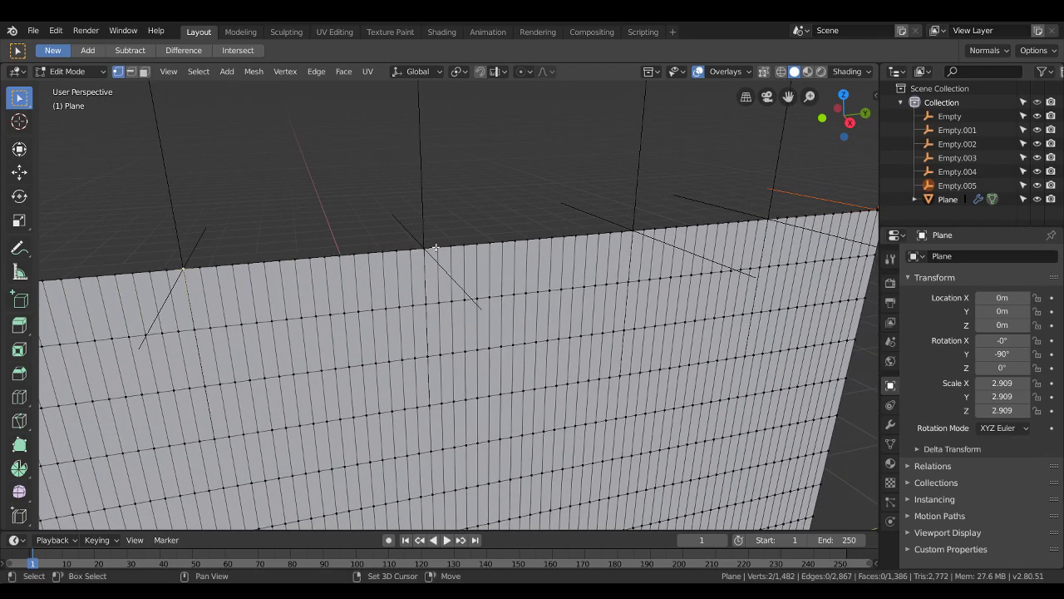
pyautogui.keyDown('shift'); pyautogui.moveTo(552, 257); pyautogui.dragTo(480, 282, button='middle'); pyautogui.keyUp('shift')
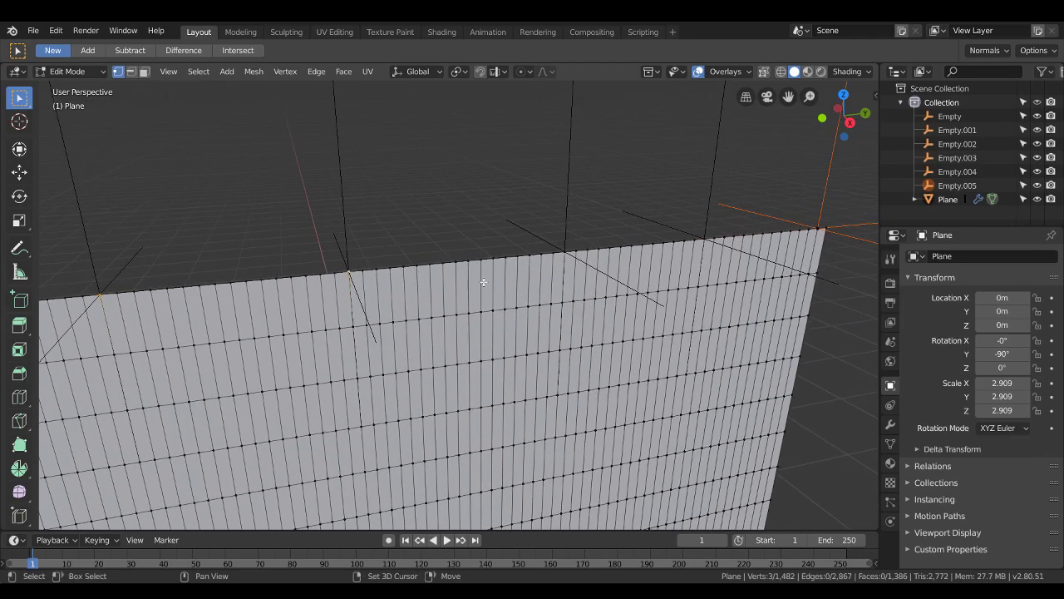
pyautogui.keyDown('shift'); pyautogui.click(565, 253); pyautogui.keyUp('shift')
# Step: Create a new vertex group named Group in the mesh data settings
pyautogui.click(893, 445)
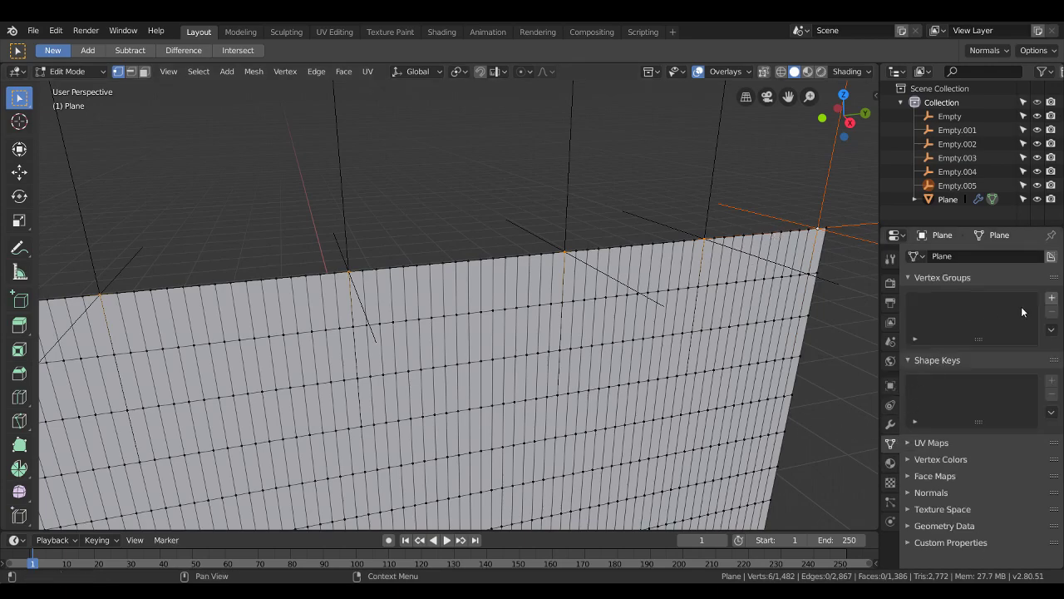
pyautogui.click(1052, 298)
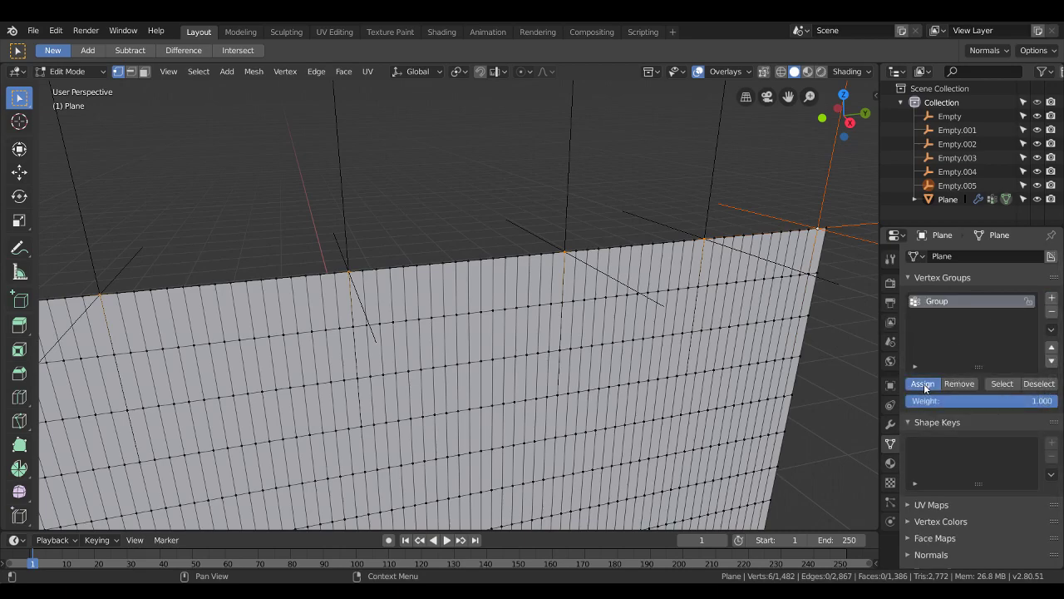
pyautogui.moveTo(715, 308); pyautogui.dragTo(683, 311, button='middle')
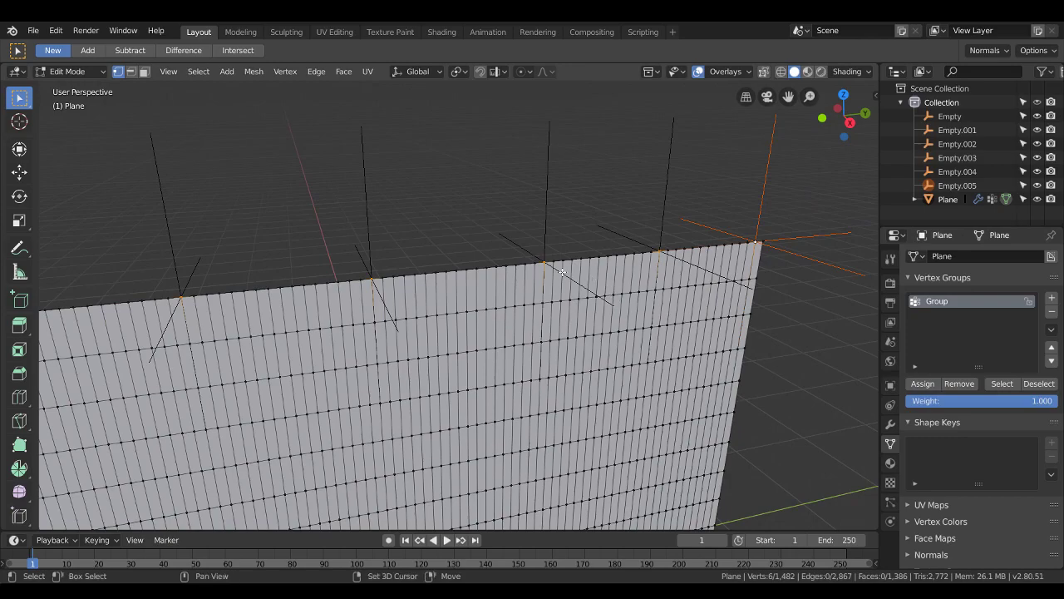
pyautogui.keyDown('shift'); pyautogui.moveTo(615, 299); pyautogui.dragTo(910, 355, button='middle'); pyautogui.keyUp('shift')
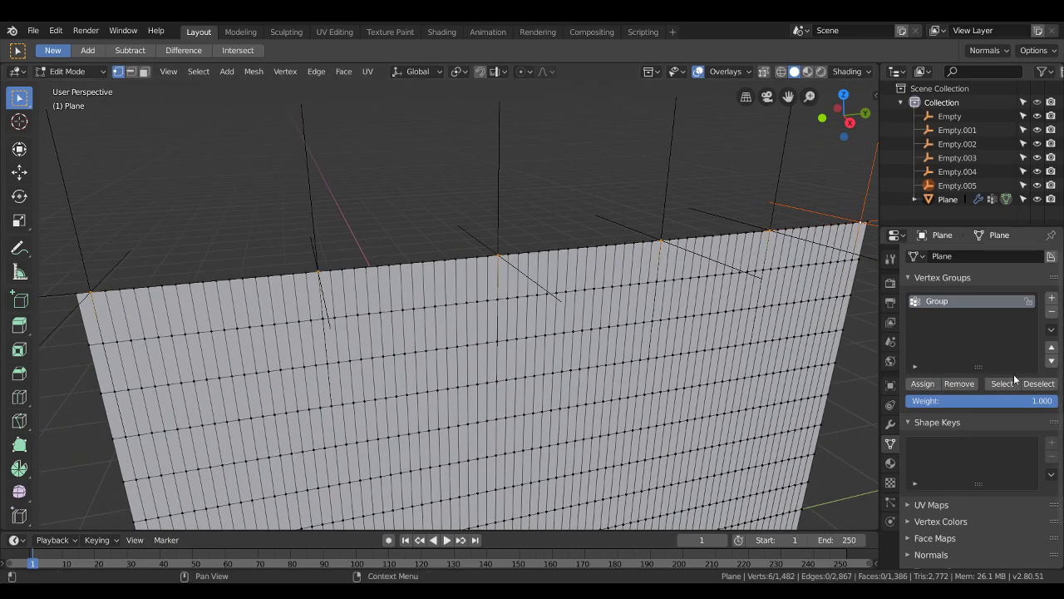
# Step: Test the group with Deselect and Select, then return to Object Mode
pyautogui.click(1039, 387)
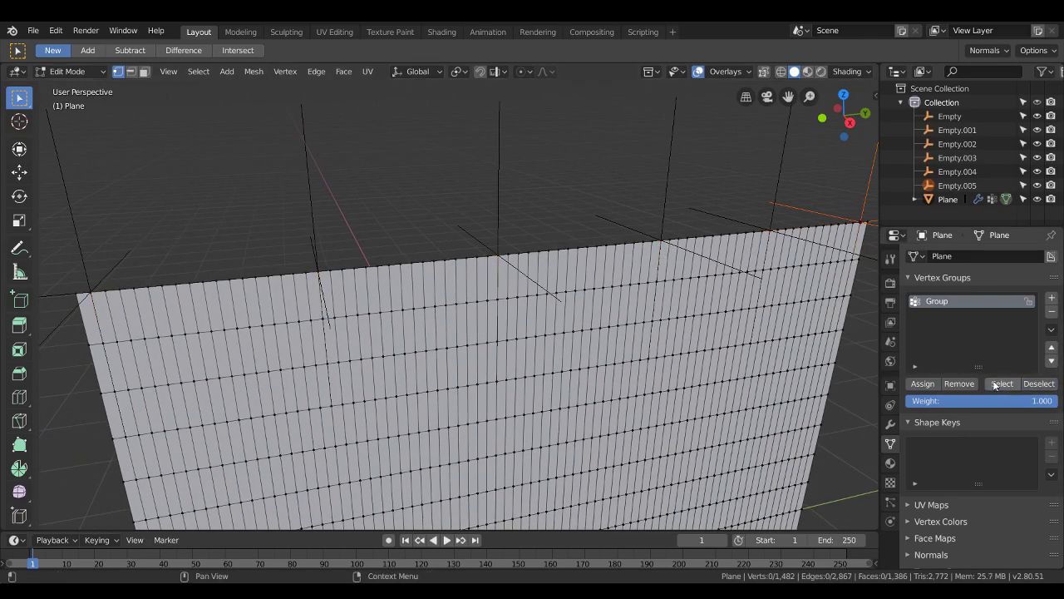
pyautogui.click(1002, 384)
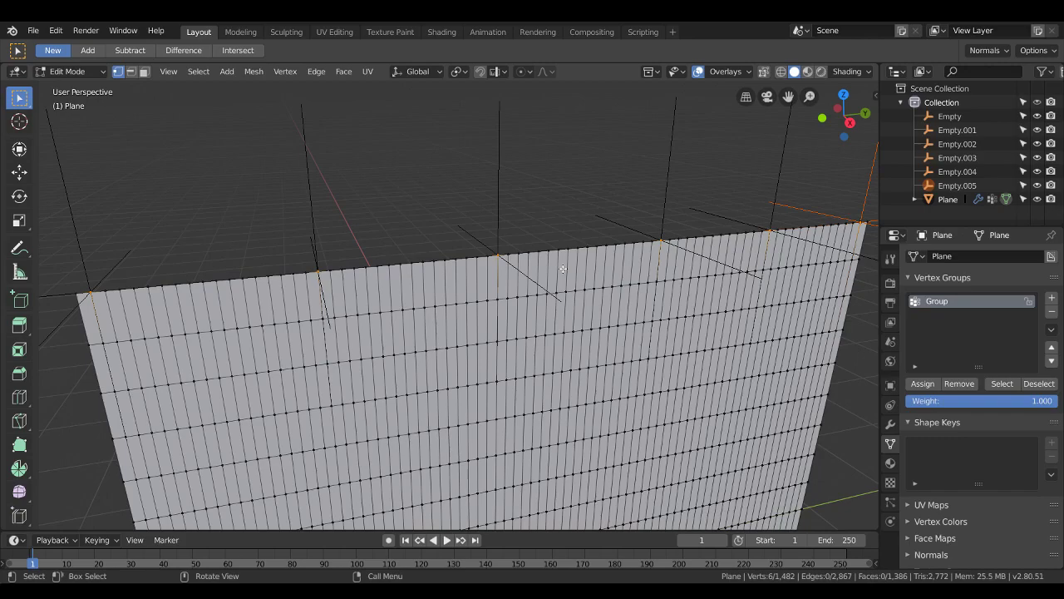
pyautogui.scroll(-1, 583, 291)
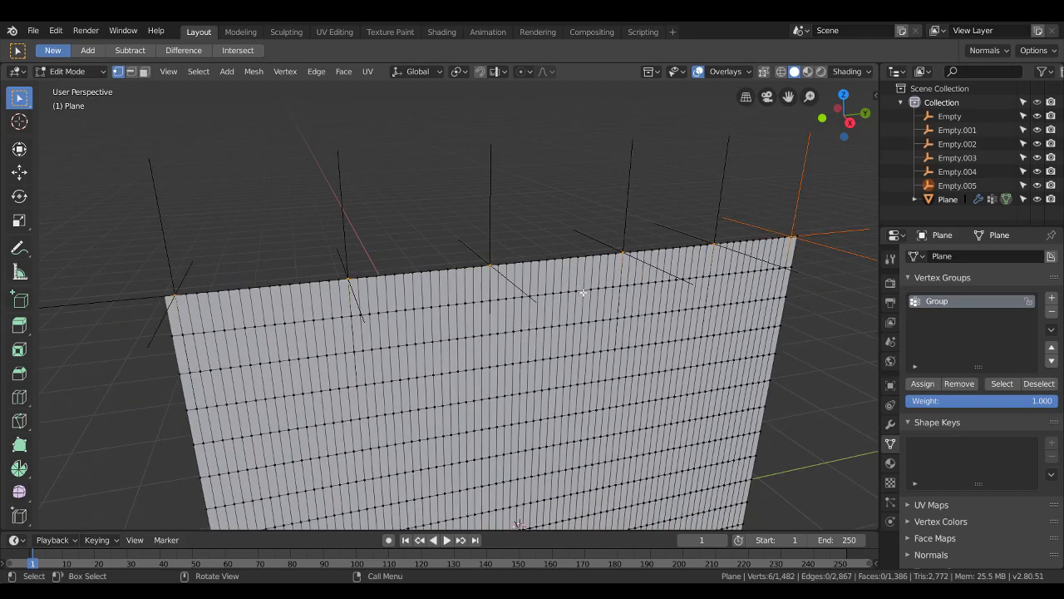
pyautogui.keyDown('shift'); pyautogui.scroll(-1, 694, 287); pyautogui.keyUp('shift')
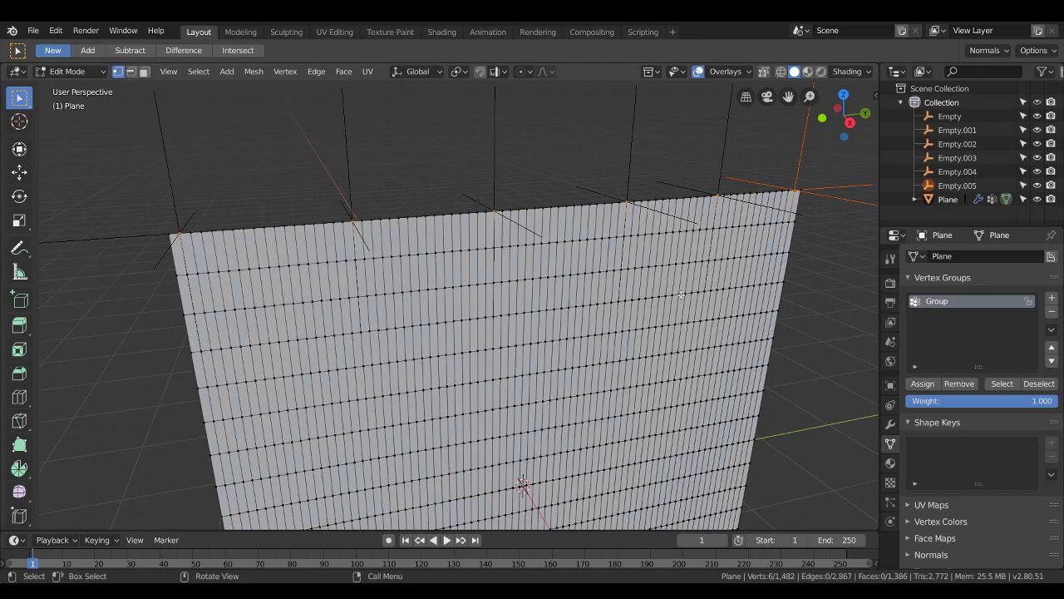
pyautogui.press('Tab')
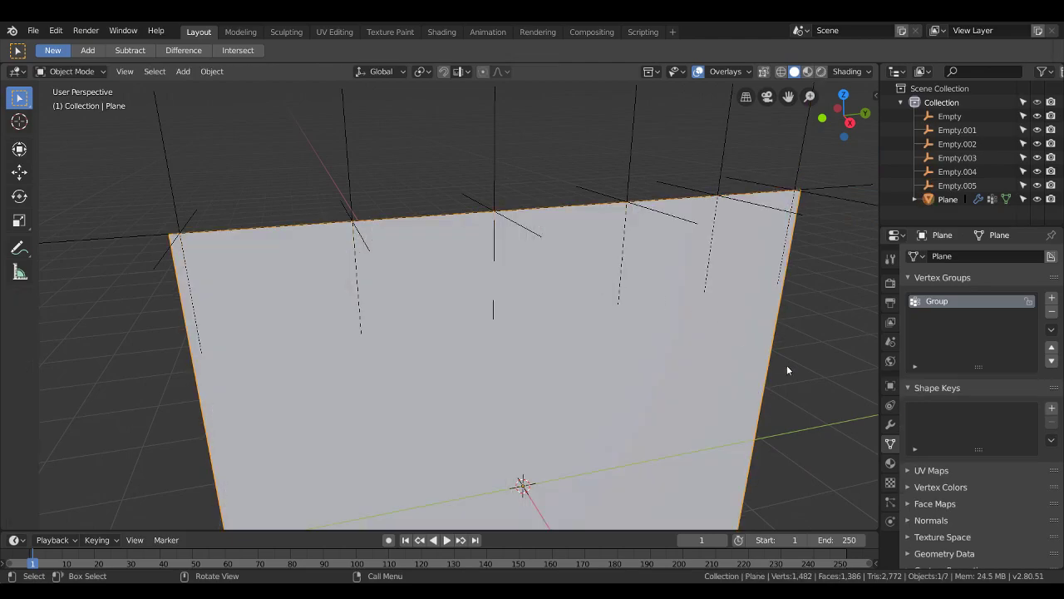
# Step: Add cloth physics to the plane and apply the Silk preset
pyautogui.click(891, 520)
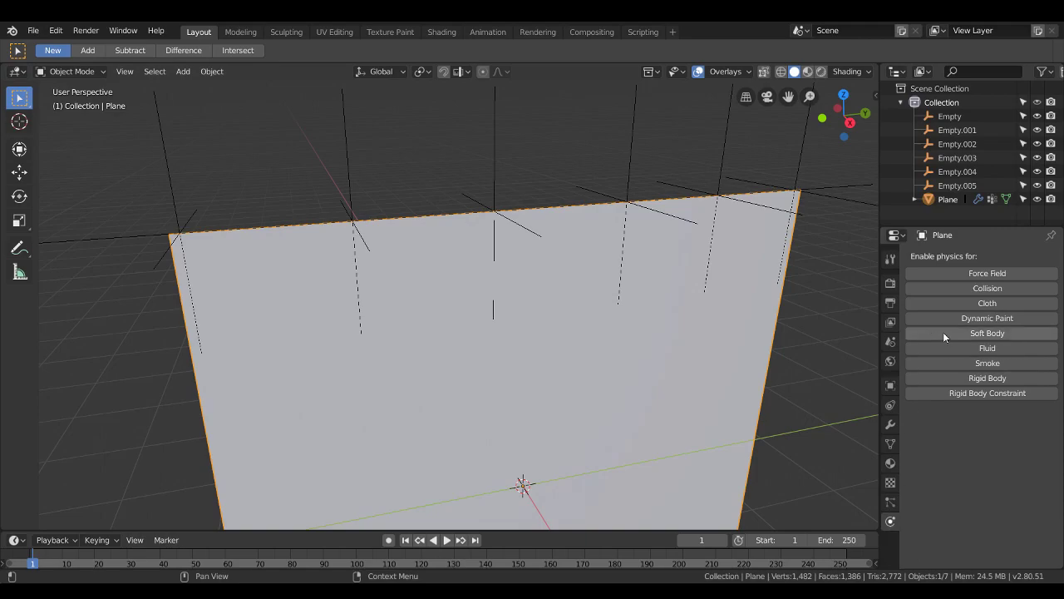
pyautogui.click(953, 299)
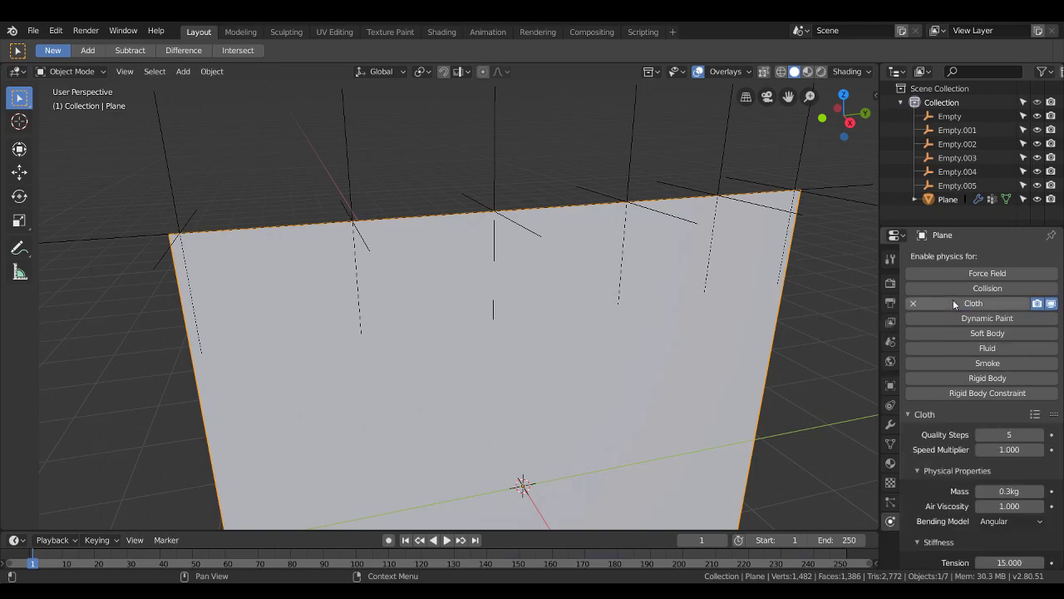
pyautogui.scroll(-1, 961, 374)
pyautogui.click(1035, 391)
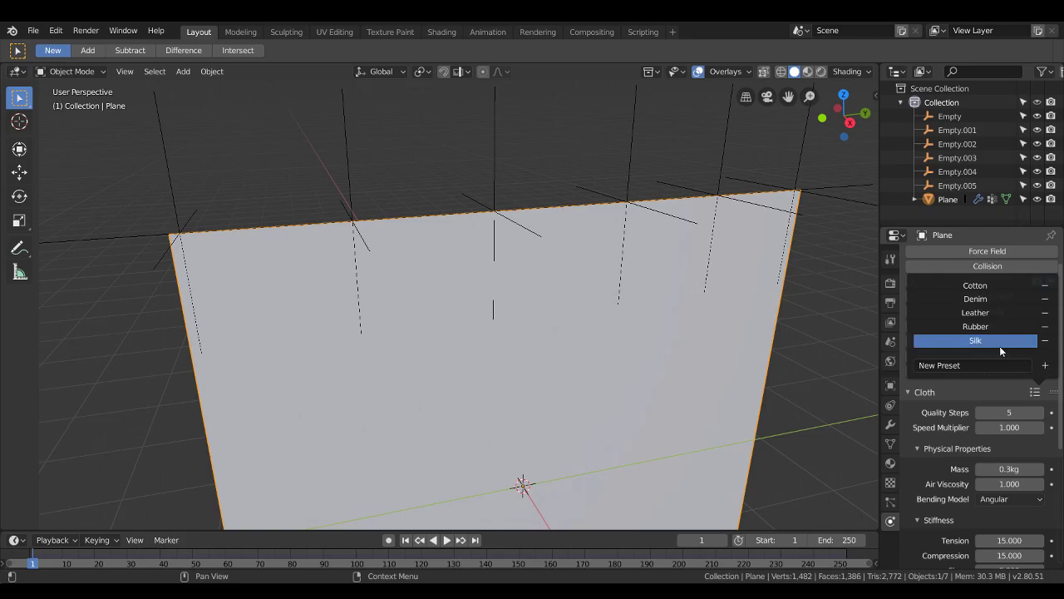
pyautogui.click(1035, 391)
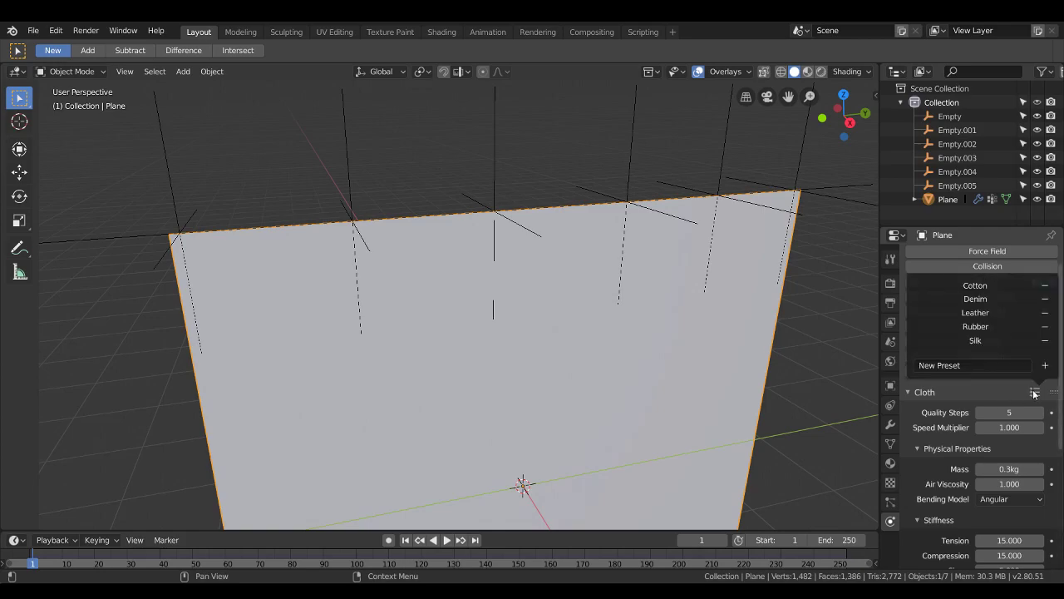
pyautogui.click(976, 340)
# Step: Scroll down the cloth settings and expand the Collision subpanel
pyautogui.scroll(-1, 978, 433)
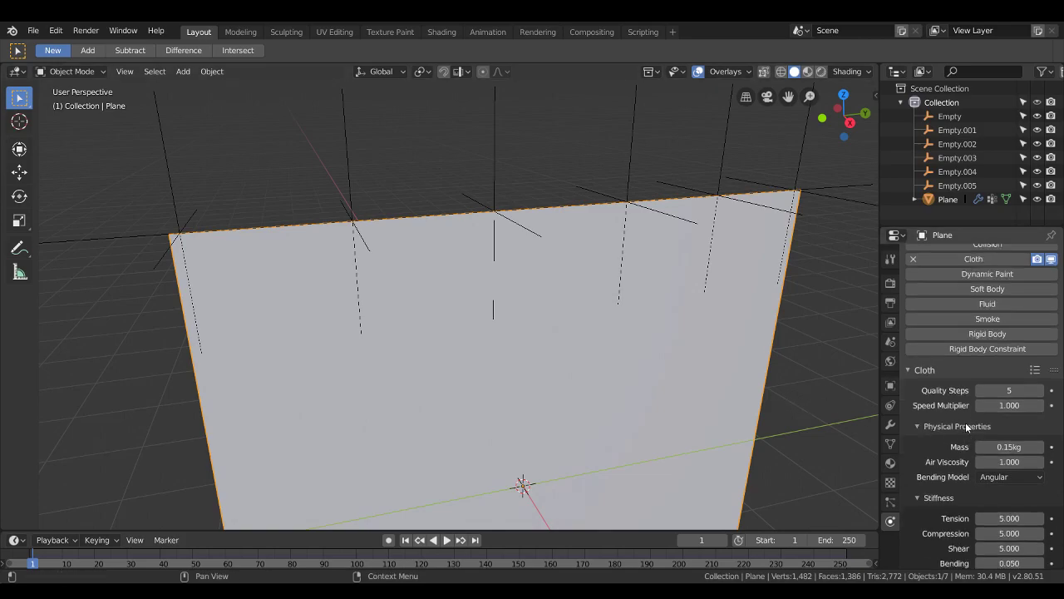
pyautogui.scroll(-2, 985, 453)
pyautogui.scroll(-2, 994, 474)
pyautogui.scroll(-1, 995, 481)
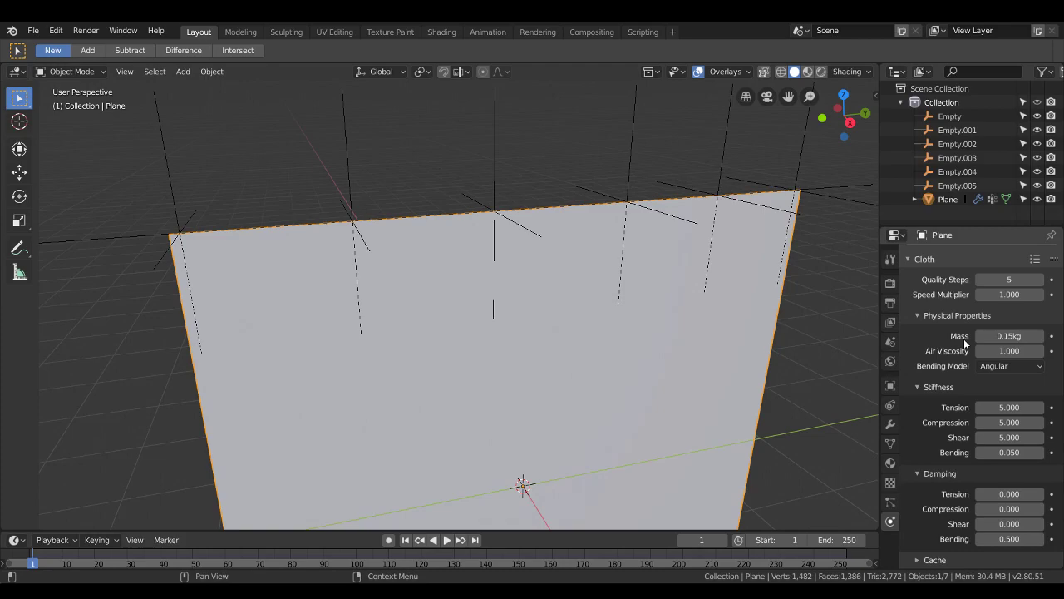
pyautogui.scroll(-1, 973, 358)
pyautogui.scroll(-1, 985, 374)
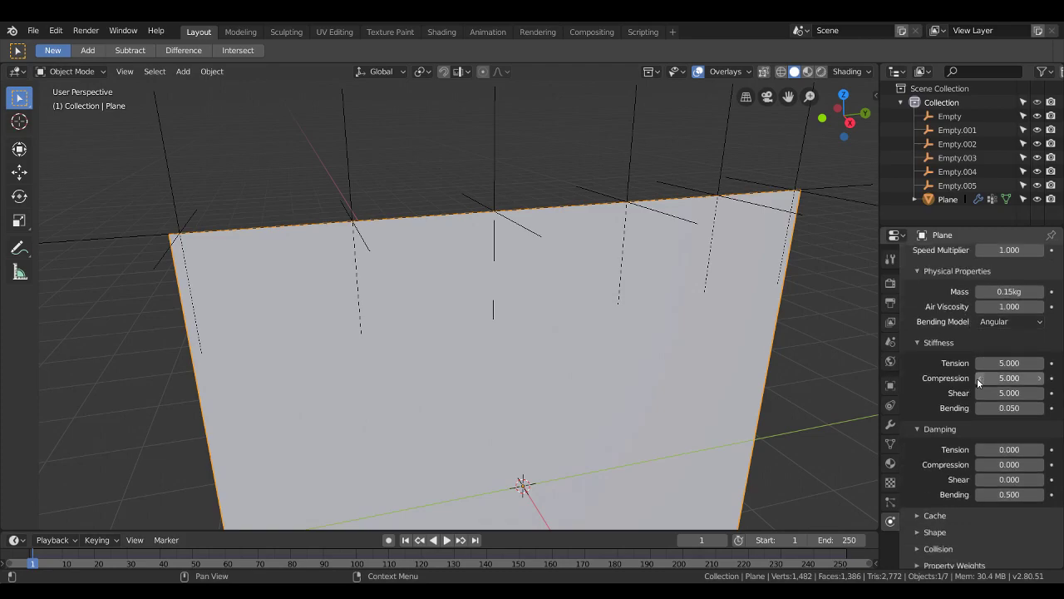
pyautogui.scroll(-1, 977, 377)
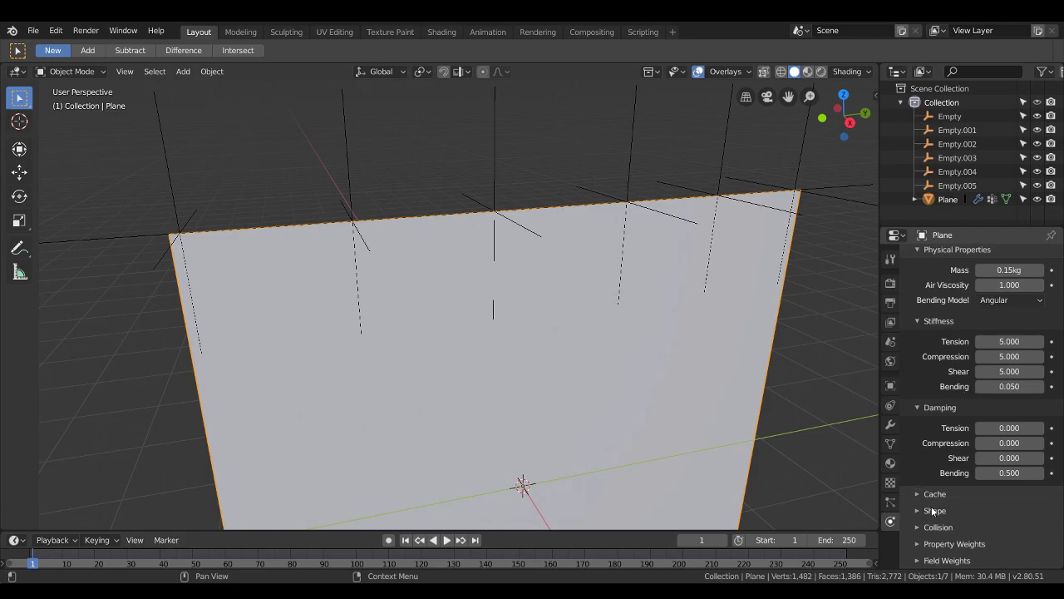
pyautogui.click(919, 526)
pyautogui.scroll(-1, 918, 499)
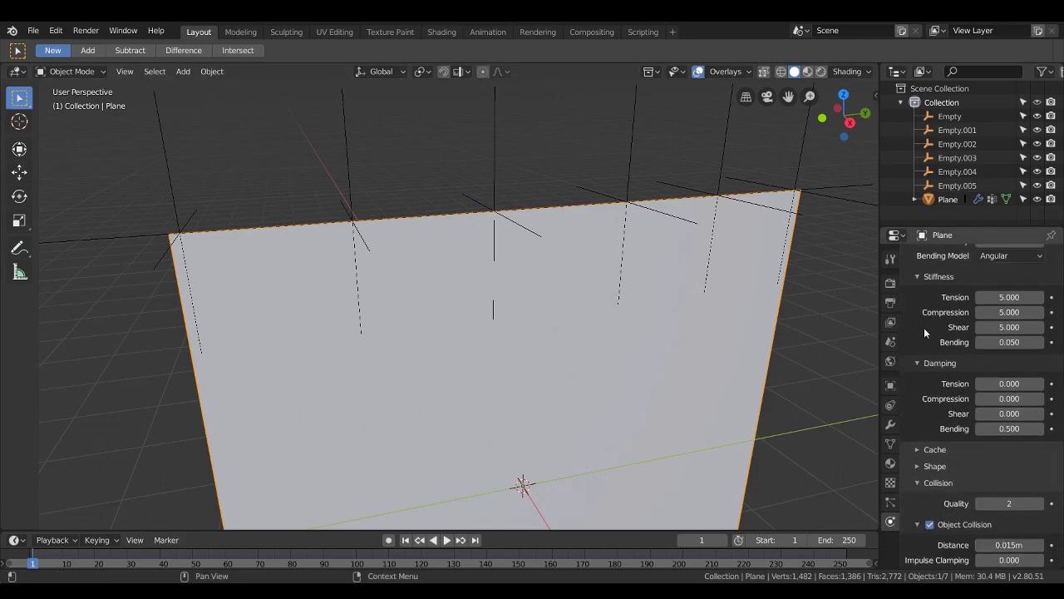
pyautogui.scroll(-1, 970, 332)
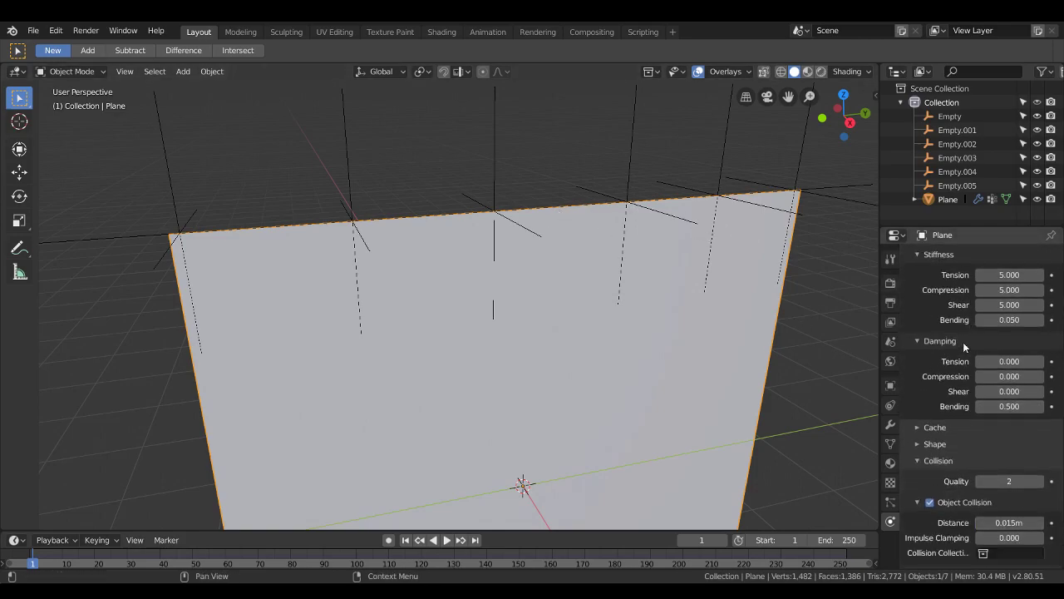
pyautogui.scroll(-1, 968, 466)
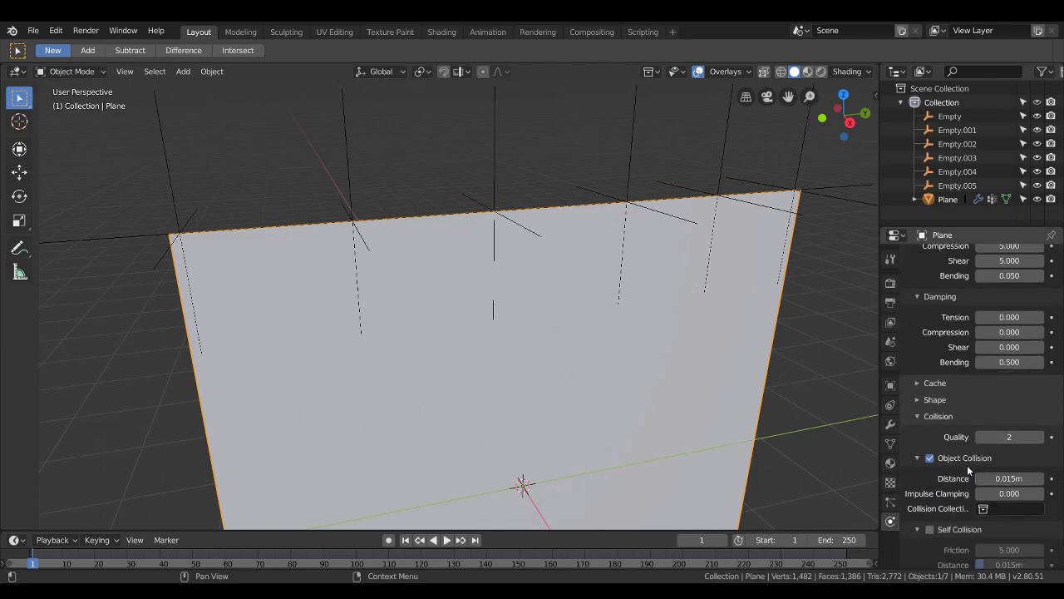
# Step: Enable Self Collision in the cloth Collision settings
pyautogui.scroll(-1, 953, 440)
pyautogui.scroll(-1, 953, 440)
pyautogui.scroll(-1, 931, 416)
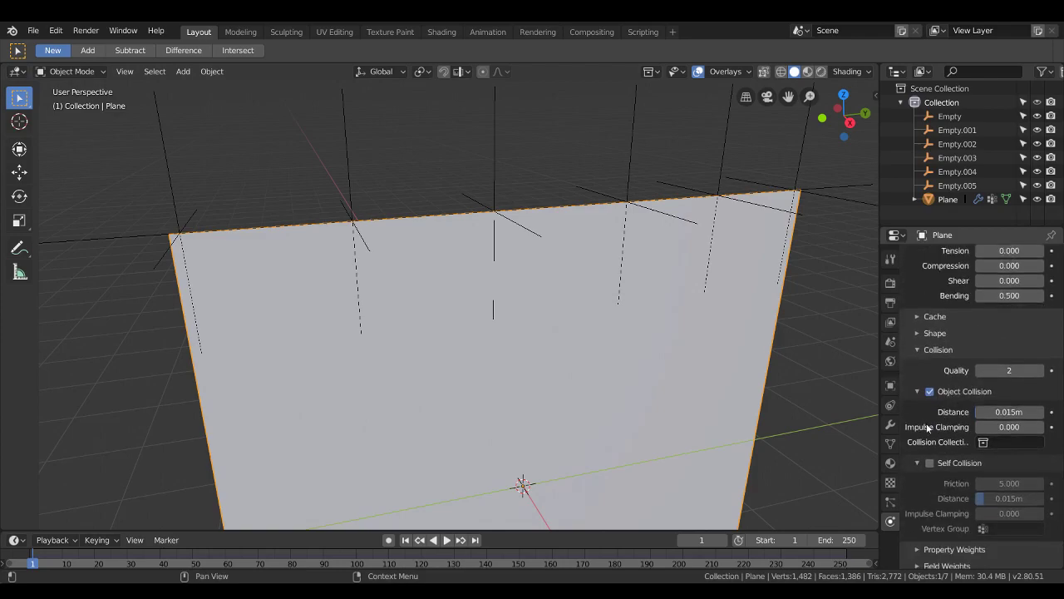
pyautogui.click(915, 349)
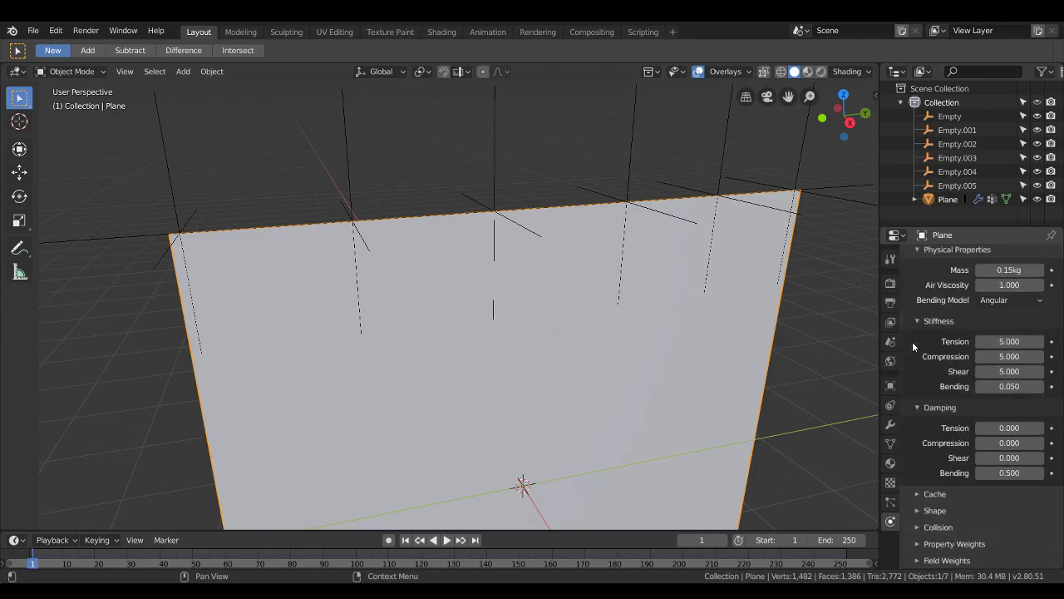
pyautogui.click(923, 527)
pyautogui.scroll(-3, 923, 463)
pyautogui.scroll(-4, 924, 432)
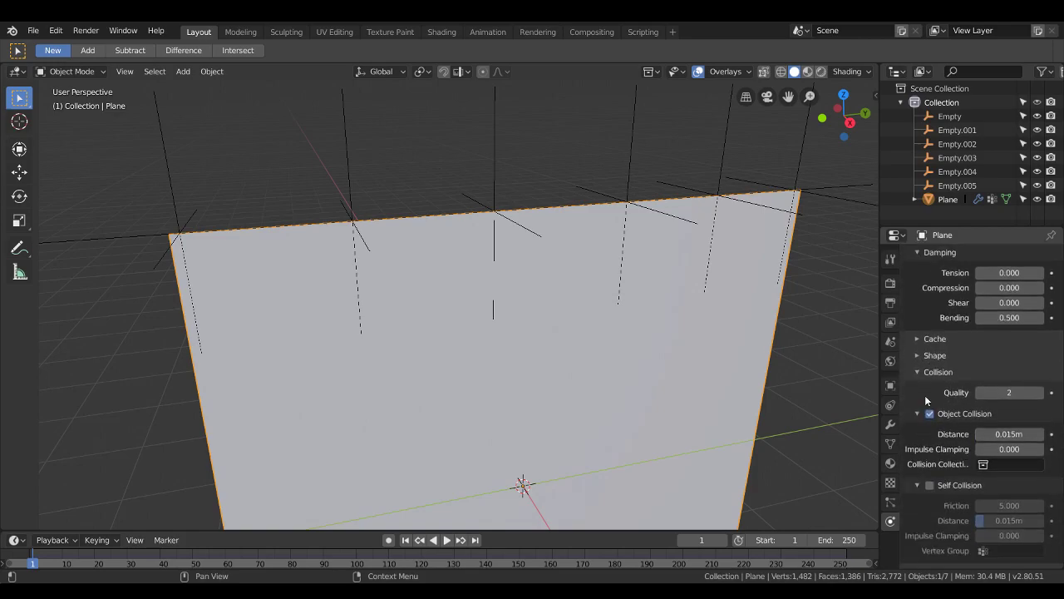
pyautogui.click(932, 482)
pyautogui.scroll(-1, 929, 395)
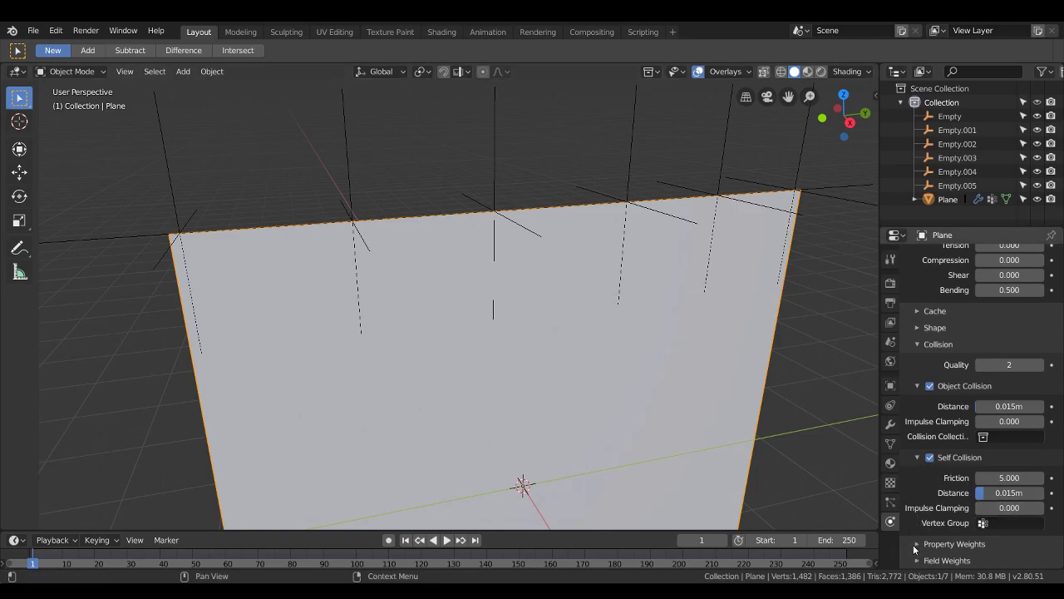
# Step: Set the cloth Shape Pin Group to Group
pyautogui.moveTo(917, 457); pyautogui.dragTo(913, 478)
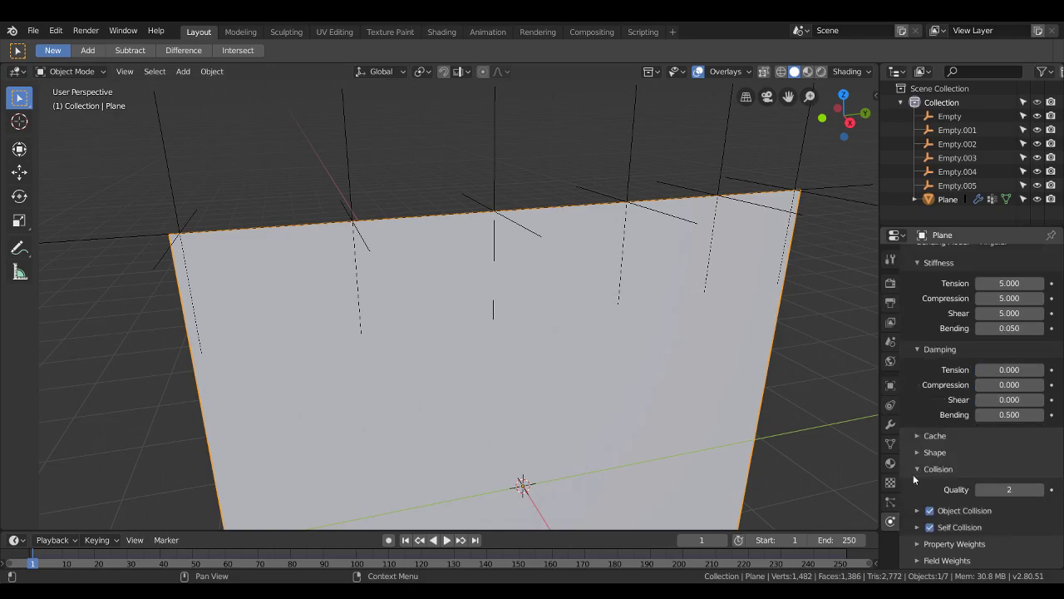
pyautogui.click(917, 451)
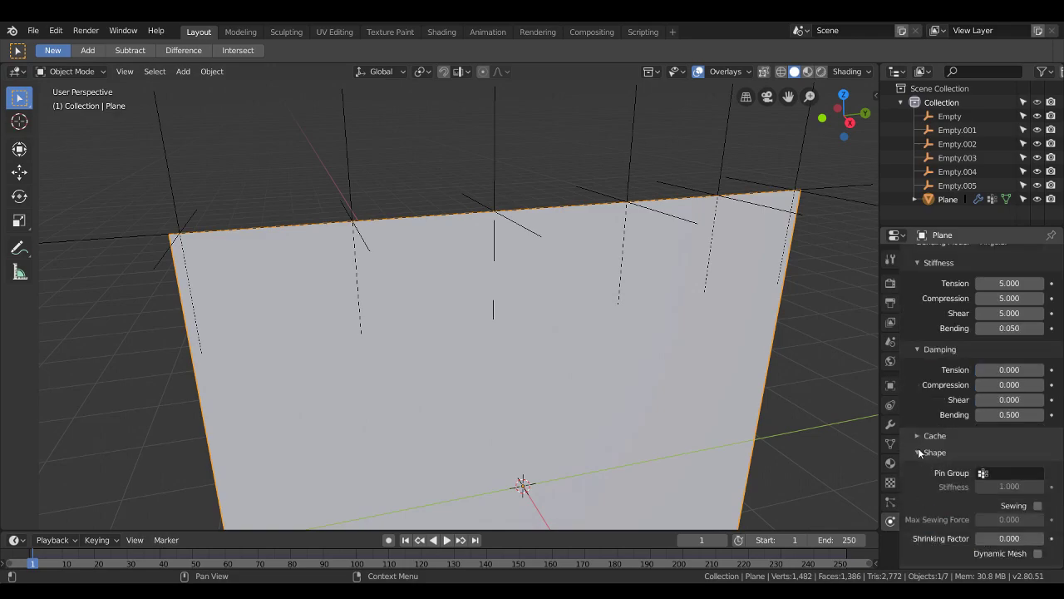
pyautogui.scroll(-2, 919, 447)
pyautogui.click(982, 428)
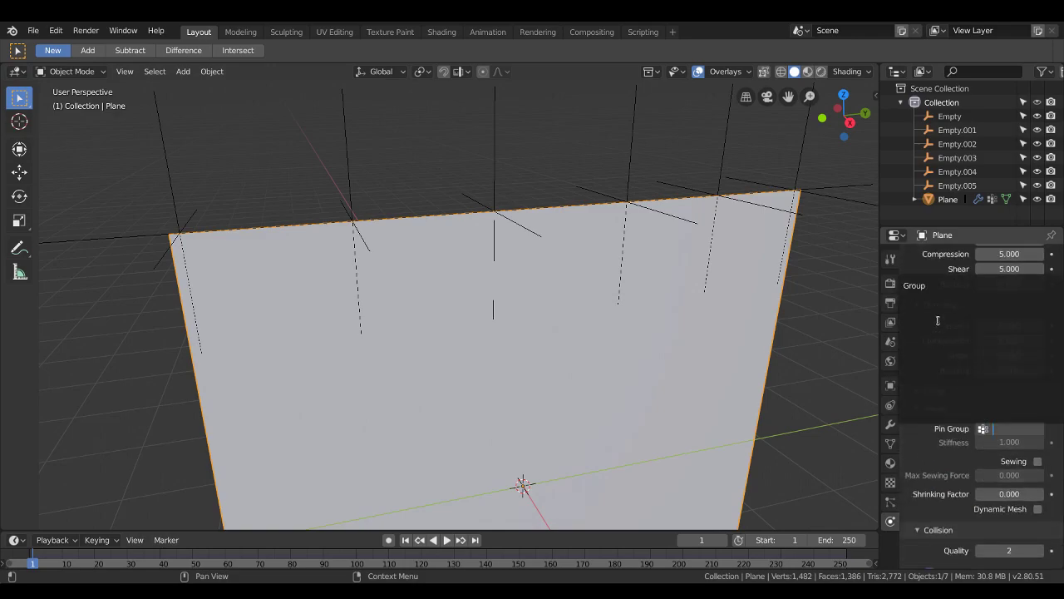
pyautogui.click(937, 288)
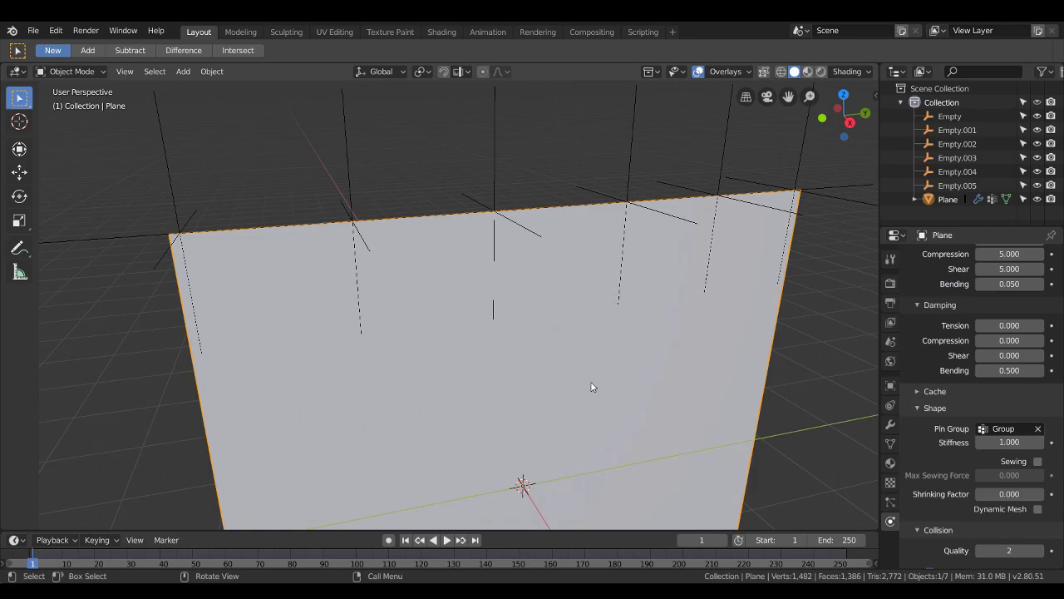
# Step: Apply Shade Smooth to the curtain plane from the Object menu
pyautogui.scroll(-1, 479, 349)
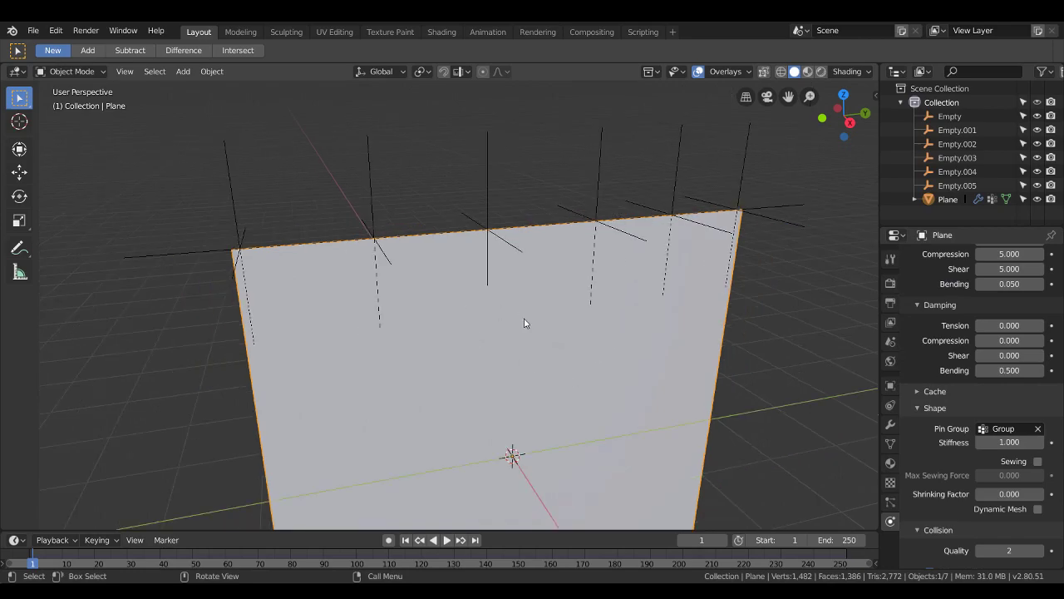
pyautogui.keyDown('shift'); pyautogui.moveTo(524, 323); pyautogui.dragTo(497, 246, button='middle'); pyautogui.keyUp('shift')
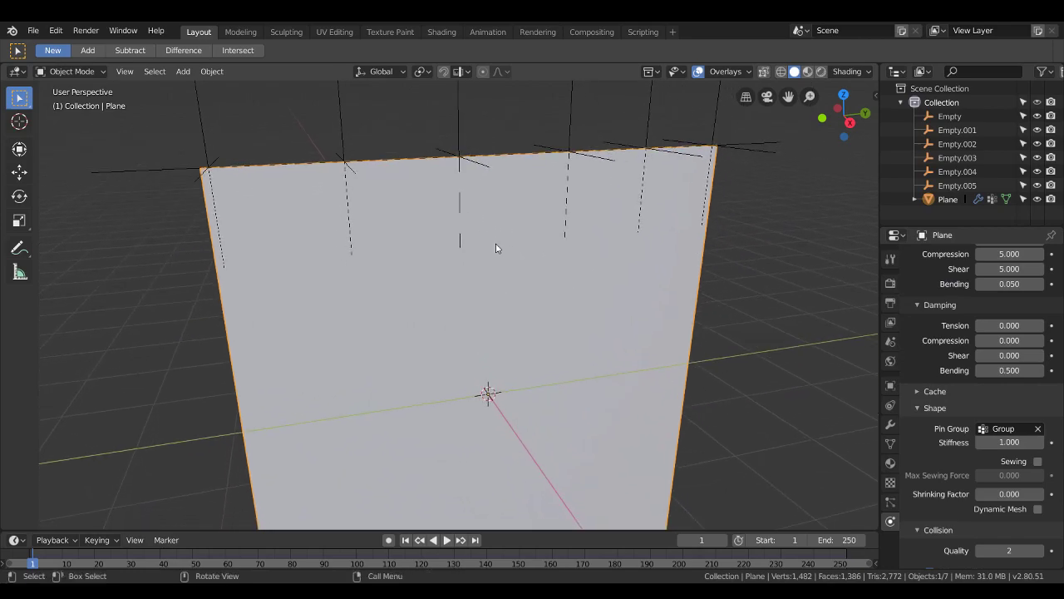
pyautogui.click(204, 73)
pyautogui.moveTo(232, 286)
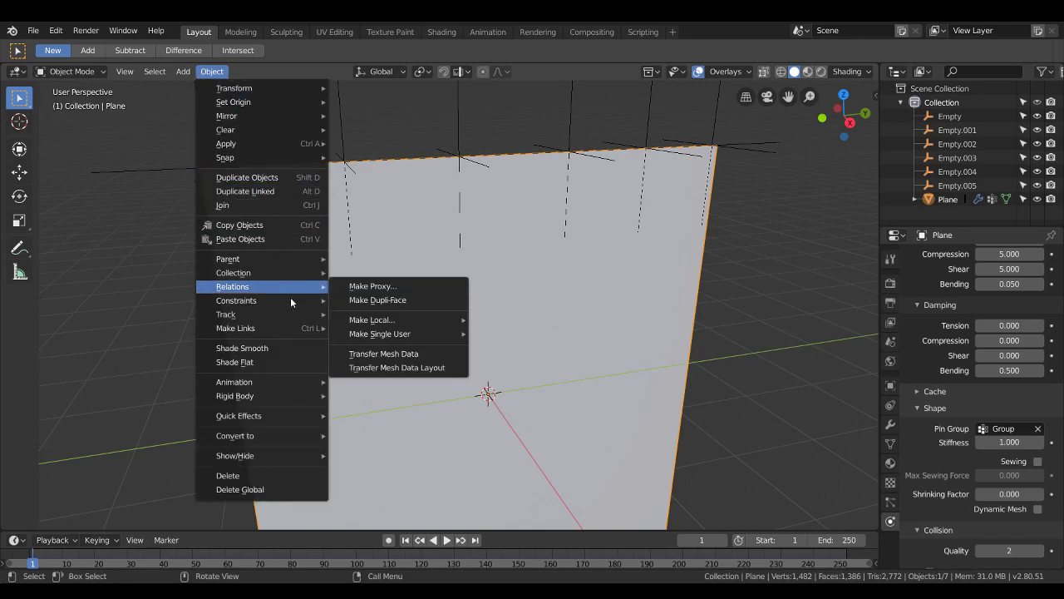
pyautogui.click(289, 348)
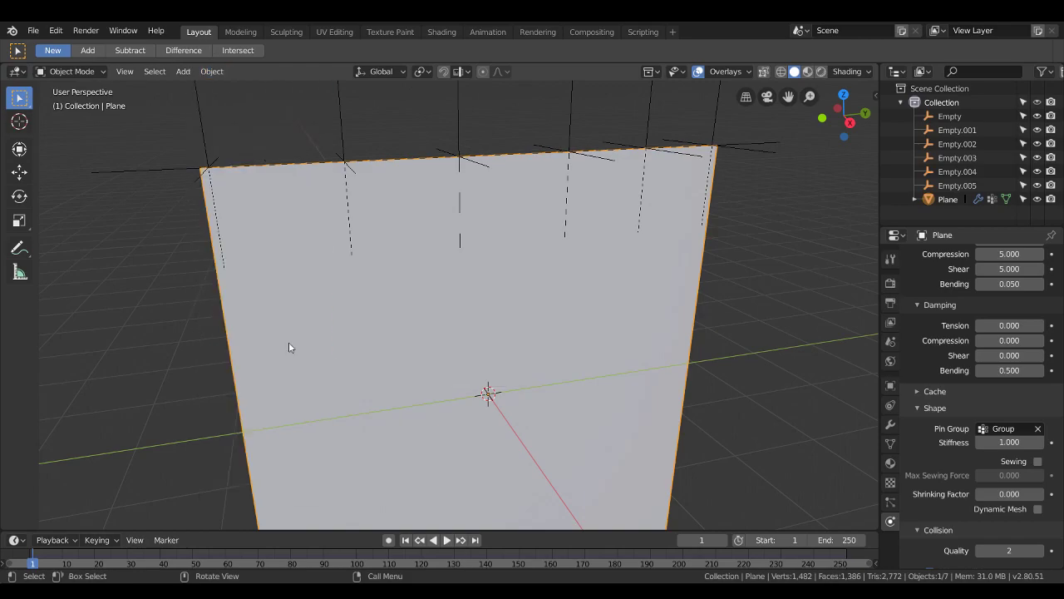
# Step: Enable Auto Smooth under Normals with the angle at 180°
pyautogui.click(890, 443)
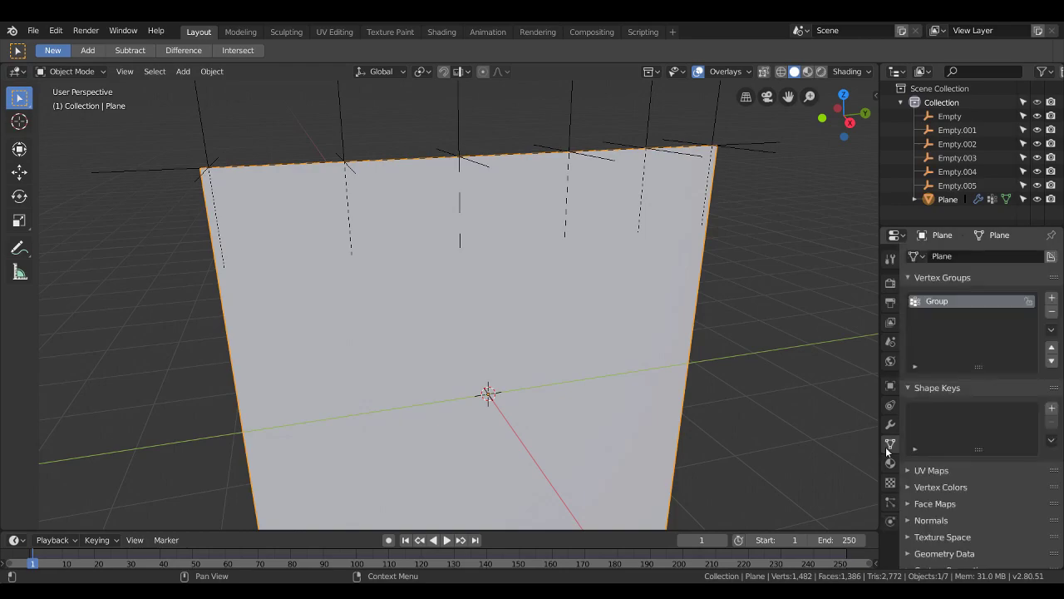
pyautogui.scroll(-1, 925, 482)
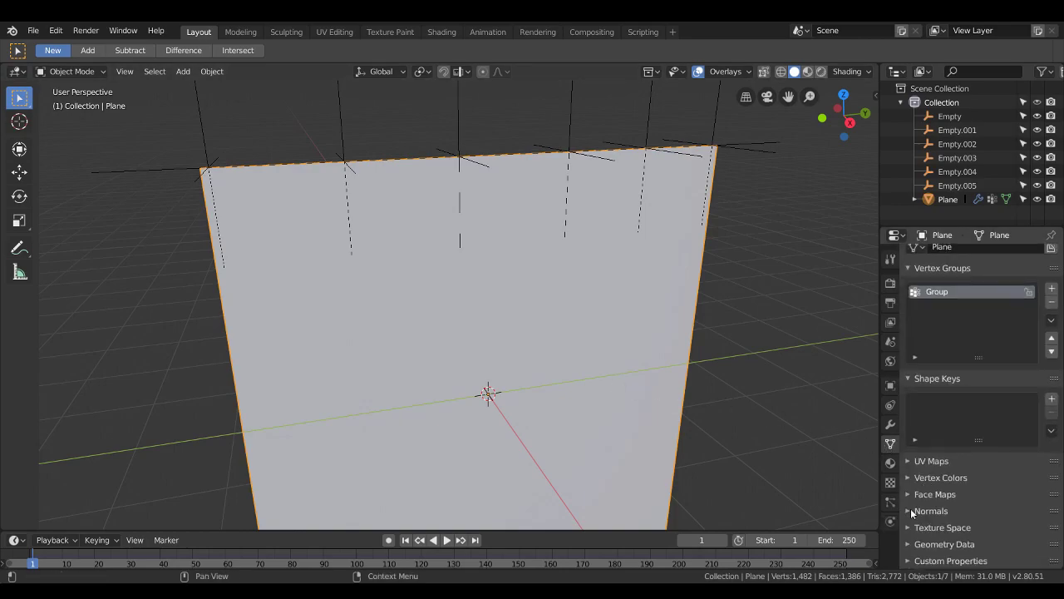
pyautogui.click(912, 513)
pyautogui.scroll(-2, 918, 499)
pyautogui.click(930, 486)
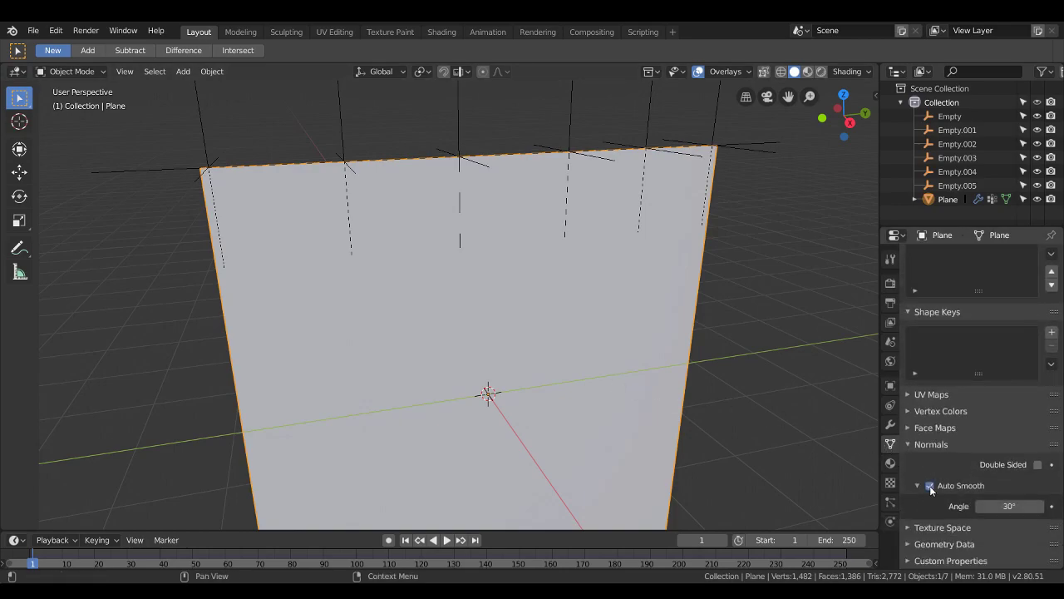
pyautogui.moveTo(1008, 505); pyautogui.dragTo(1040, 506)
# Step: Set the cloth cache End frame to 500
pyautogui.click(891, 520)
pyautogui.scroll(-2, 975, 450)
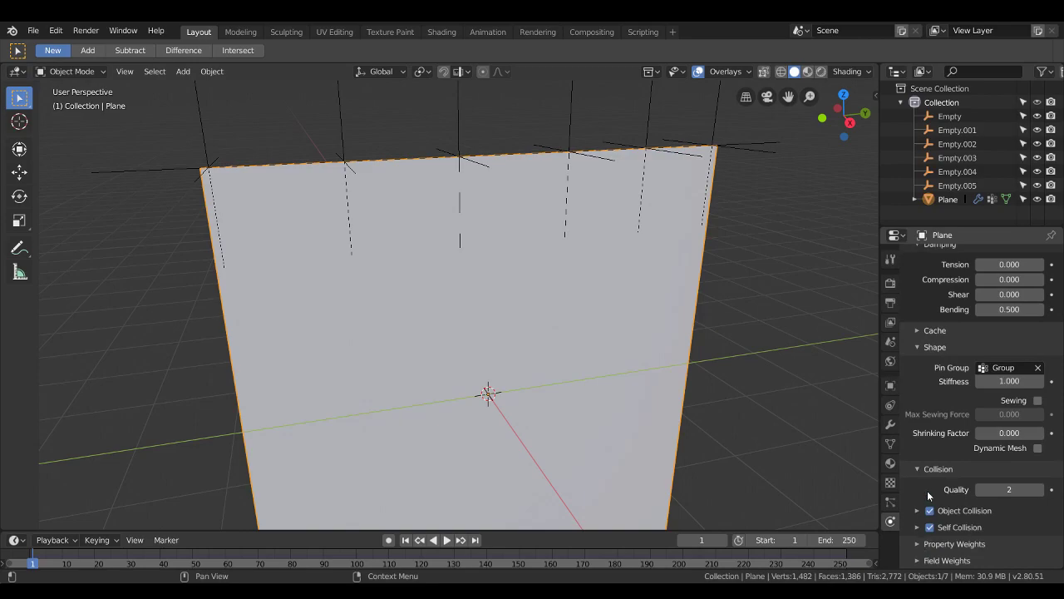
pyautogui.click(918, 331)
pyautogui.click(1006, 395)
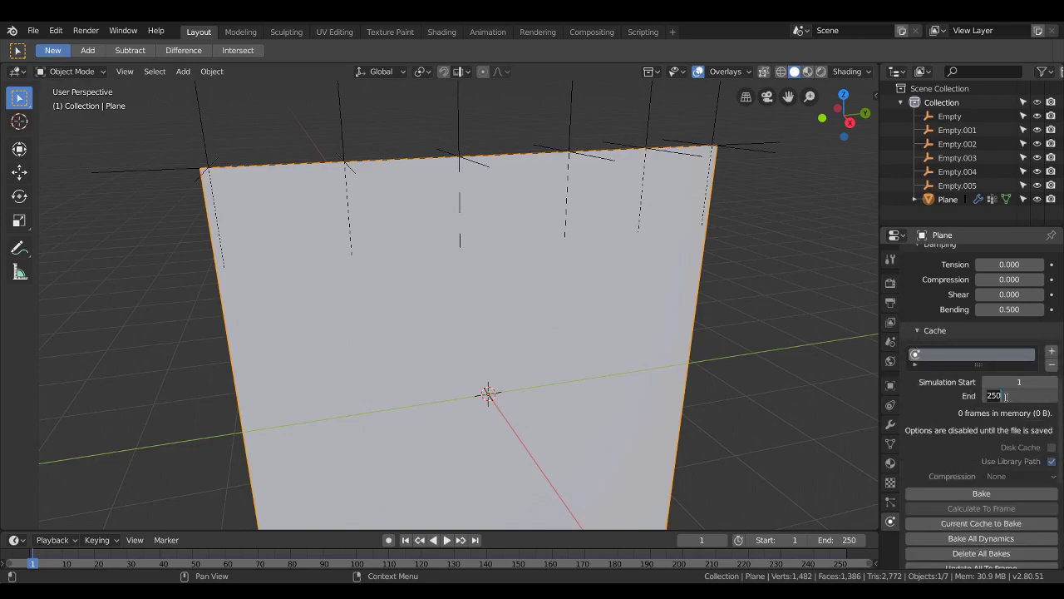
pyautogui.write('500')
pyautogui.press('Return')
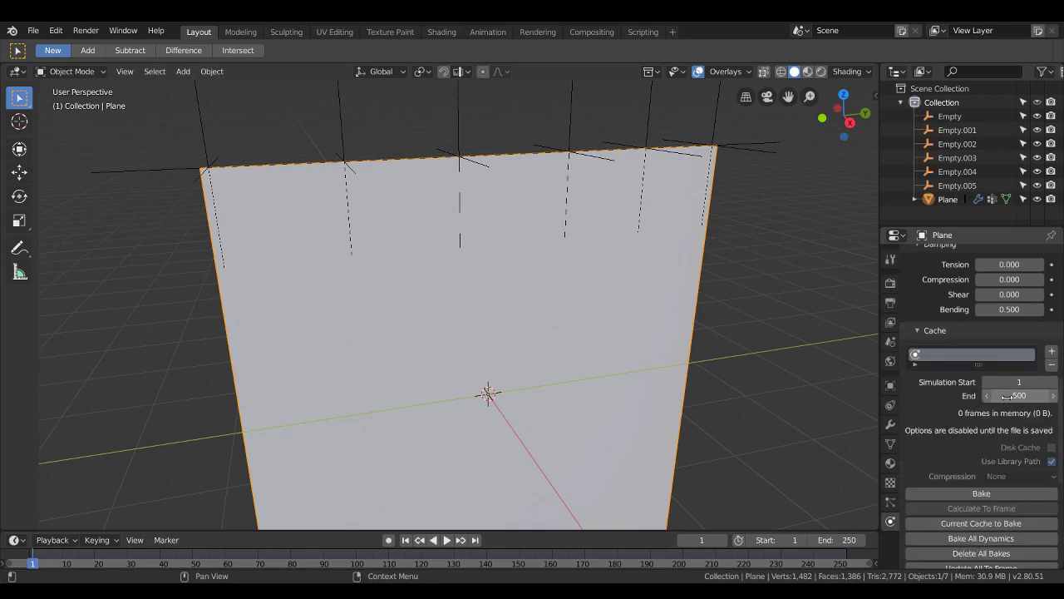
# Step: Set the scene's timeline End frame to 500
pyautogui.click(843, 537)
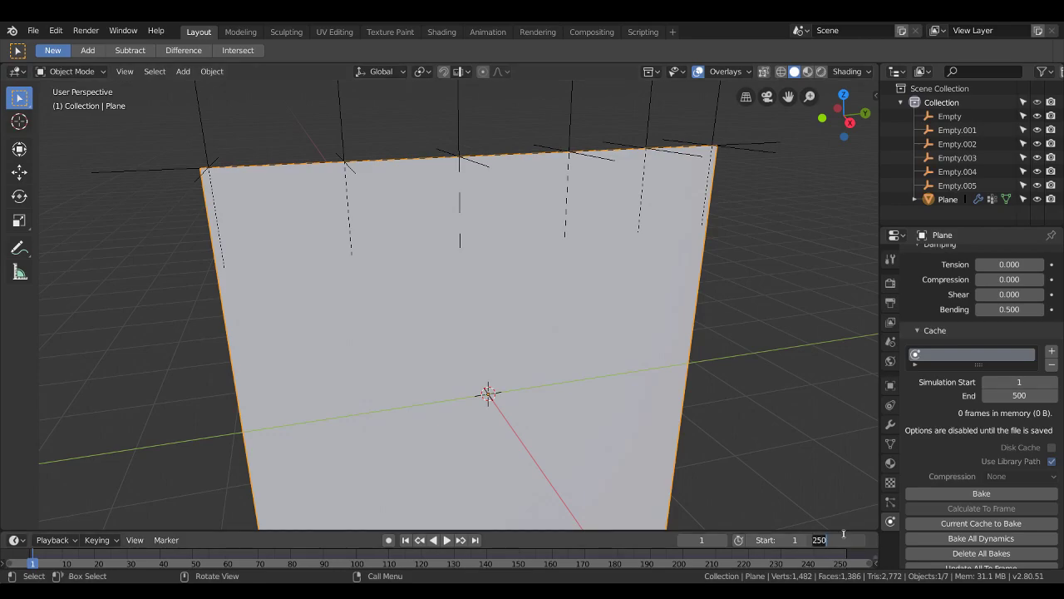
pyautogui.write('500')
pyautogui.press('Return')
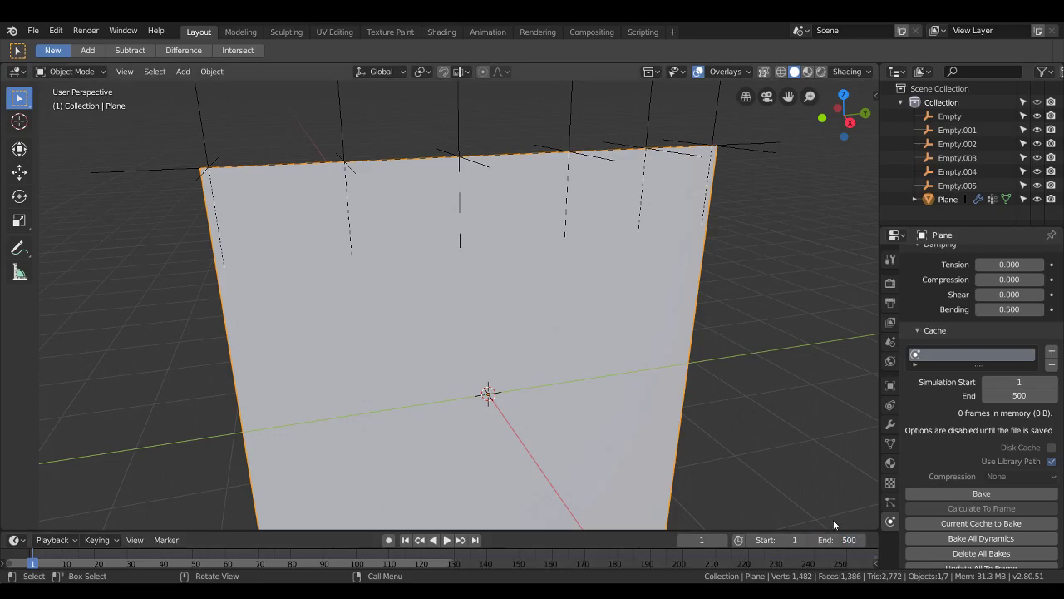
pyautogui.scroll(-1, 523, 403)
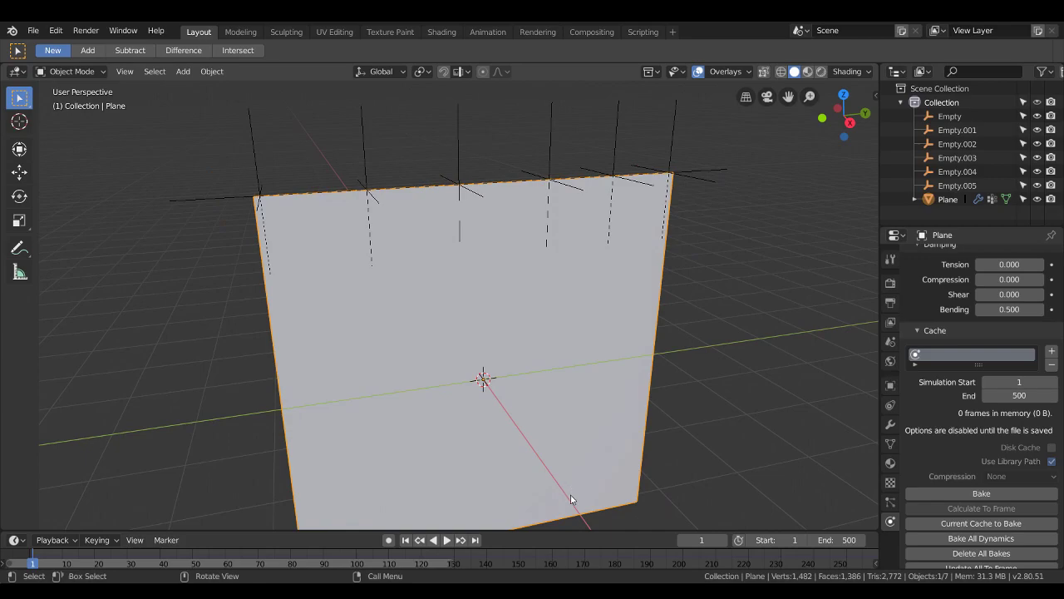
# Step: Play the cloth simulation and select all six empties, Empty through Empty.005
pyautogui.click(447, 540)
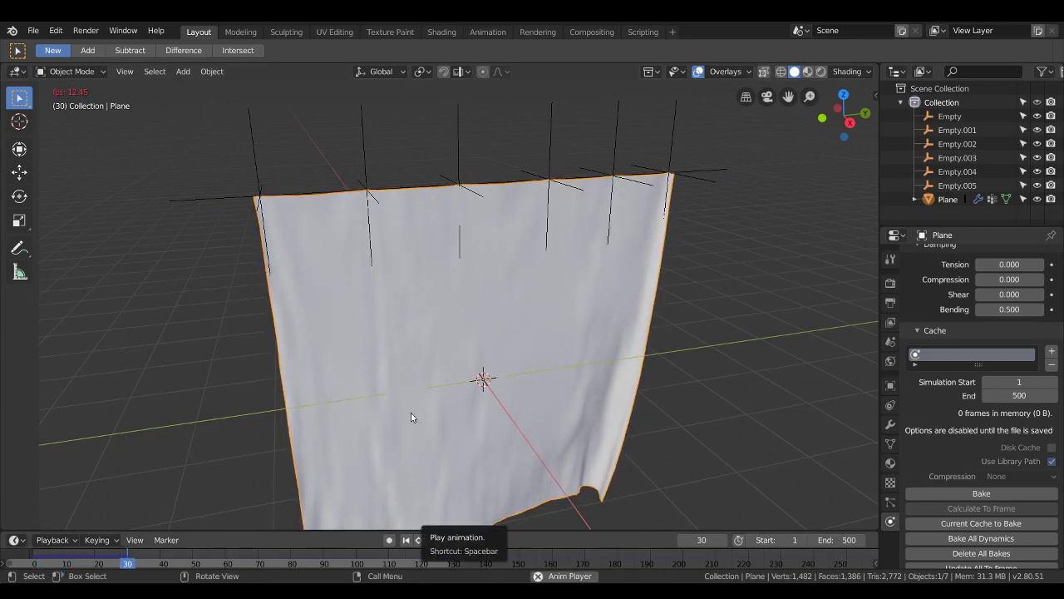
pyautogui.click(259, 170)
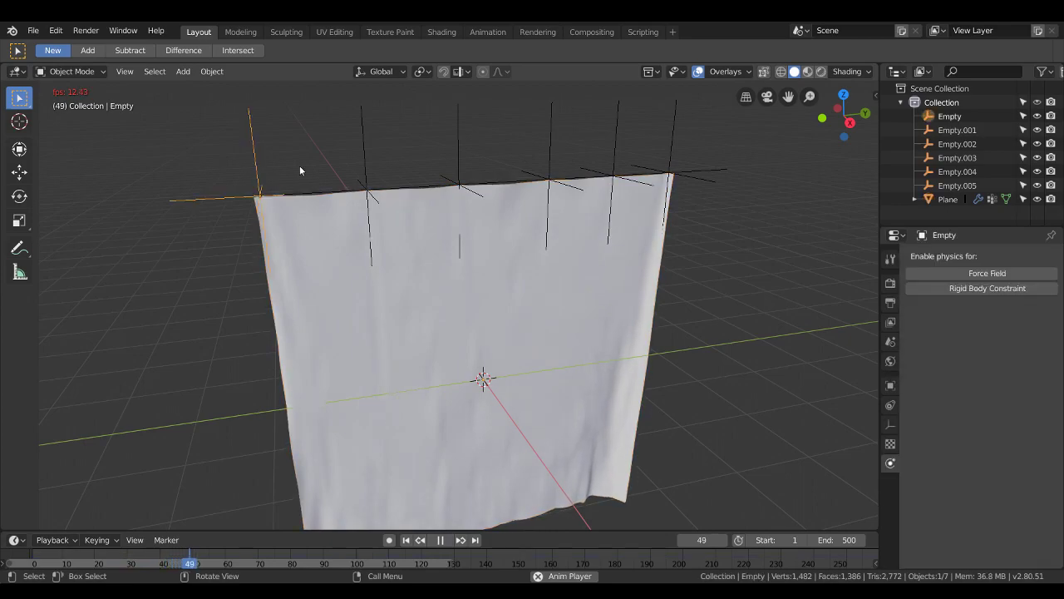
pyautogui.keyDown('shift'); pyautogui.click(366, 156); pyautogui.keyUp('shift')
pyautogui.keyDown('shift'); pyautogui.click(457, 158); pyautogui.keyUp('shift')
pyautogui.keyDown('shift'); pyautogui.click(549, 158); pyautogui.keyUp('shift')
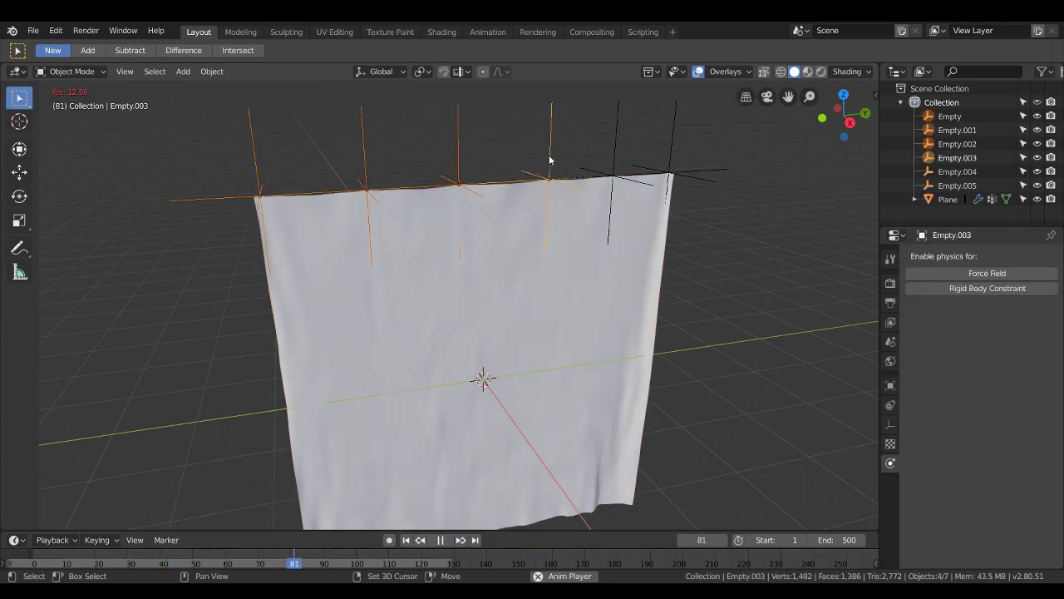
pyautogui.keyDown('shift'); pyautogui.click(616, 158); pyautogui.keyUp('shift')
pyautogui.keyDown('shift'); pyautogui.click(676, 152); pyautogui.keyUp('shift')
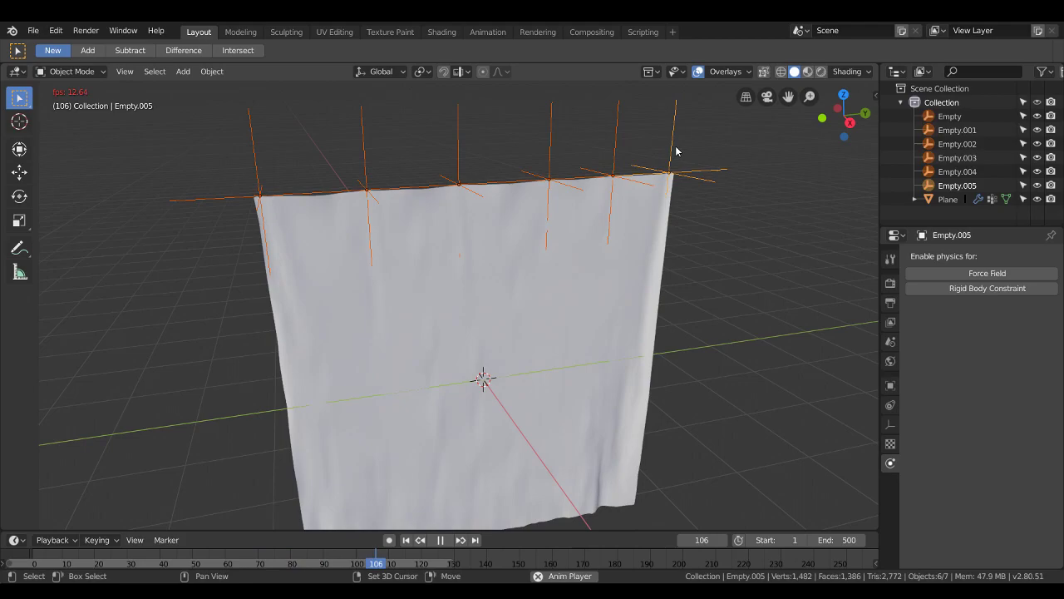
# Step: Scale the six empties together along Y so the curtain gathers
pyautogui.press('s')
pyautogui.press('y')
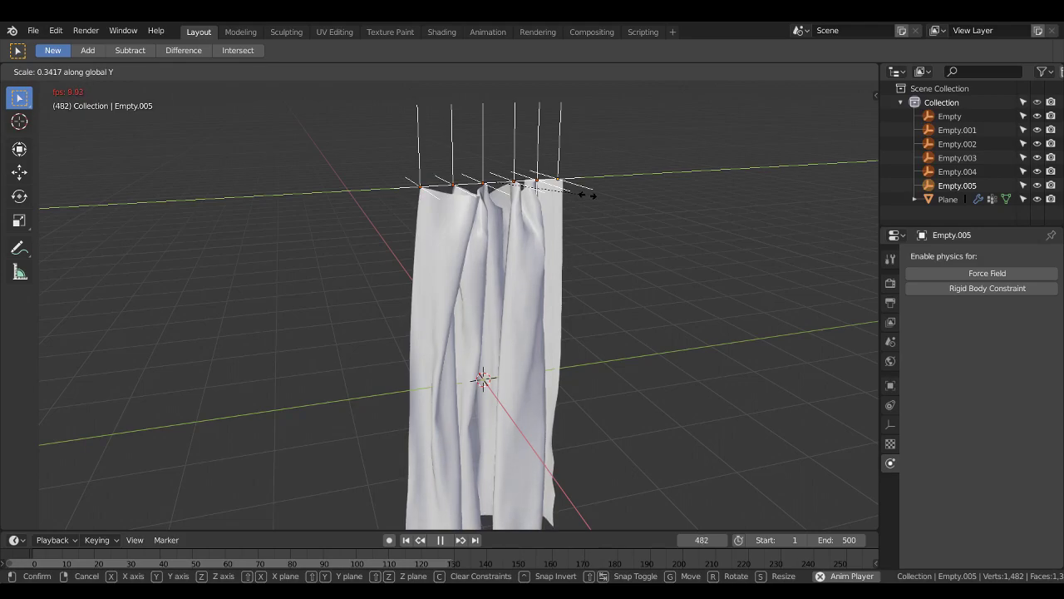
pyautogui.click(587, 194)
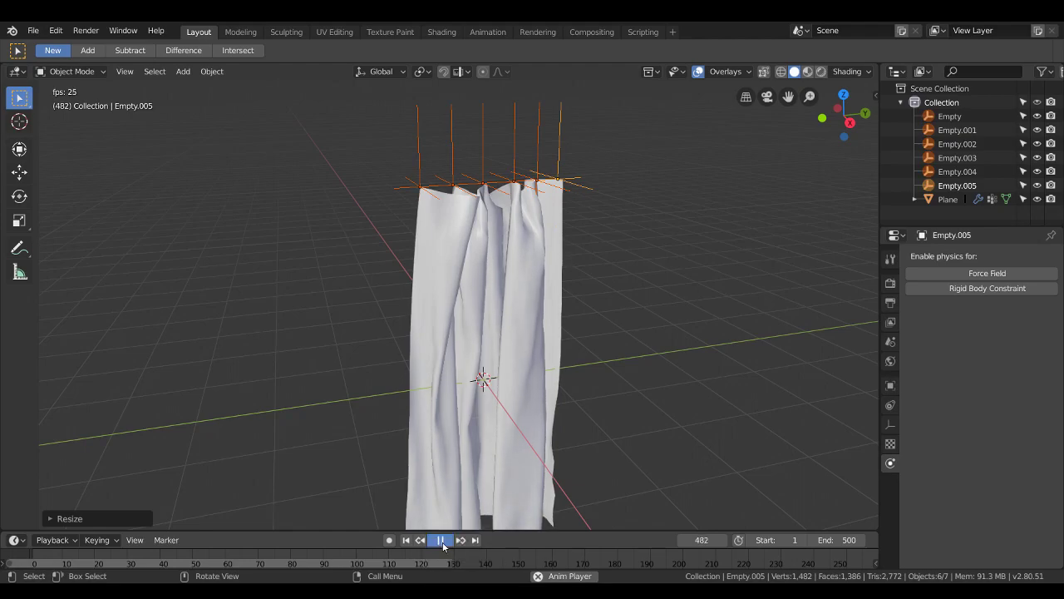
# Step: Pause playback at frame 484, select the curtain plane and show its modifiers
pyautogui.click(444, 541)
pyautogui.scroll(2, 473, 372)
pyautogui.moveTo(557, 319); pyautogui.dragTo(600, 399, button='middle')
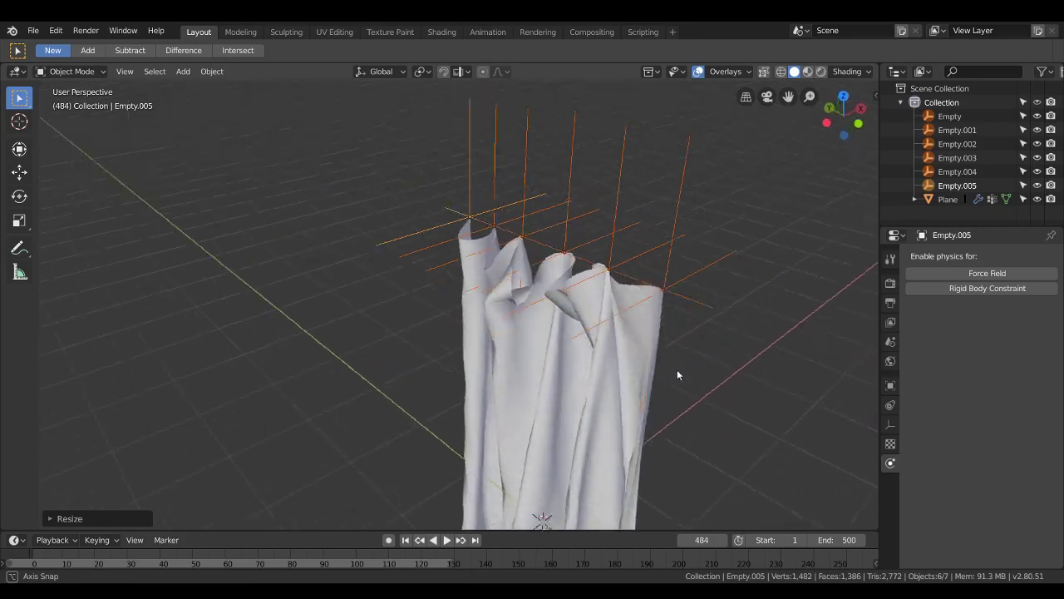
pyautogui.moveTo(600, 399)
pyautogui.mouseDown(button='middle')
pyautogui.moveTo(672, 342)
pyautogui.moveTo(627, 373)
pyautogui.moveTo(688, 366)
pyautogui.moveTo(671, 386)
pyautogui.moveTo(641, 349)
pyautogui.moveTo(572, 374)
pyautogui.moveTo(515, 373)
pyautogui.moveTo(610, 375)
pyautogui.moveTo(552, 349)
pyautogui.moveTo(576, 303)
pyautogui.moveTo(495, 295)
pyautogui.moveTo(534, 320)
pyautogui.moveTo(515, 293)
pyautogui.moveTo(610, 303)
pyautogui.moveTo(630, 281)
pyautogui.moveTo(494, 316)
pyautogui.moveTo(430, 399)
pyautogui.moveTo(345, 373)
pyautogui.moveTo(545, 374)
pyautogui.moveTo(585, 335)
pyautogui.moveTo(554, 297)
pyautogui.moveTo(499, 330)
pyautogui.moveTo(504, 422)
pyautogui.moveTo(473, 361)
pyautogui.moveTo(506, 361)
pyautogui.moveTo(490, 302)
pyautogui.moveTo(492, 321)
pyautogui.moveTo(582, 313)
pyautogui.moveTo(369, 306)
pyautogui.moveTo(404, 290)
pyautogui.moveTo(330, 231)
pyautogui.moveTo(438, 286)
pyautogui.moveTo(593, 321)
pyautogui.moveTo(528, 288)
pyautogui.moveTo(566, 319)
pyautogui.moveTo(563, 266)
pyautogui.moveTo(629, 399)
pyautogui.moveTo(577, 302)
pyautogui.moveTo(558, 366)
pyautogui.moveTo(379, 386)
pyautogui.moveTo(364, 375)
pyautogui.moveTo(487, 380)
pyautogui.moveTo(420, 391)
pyautogui.moveTo(434, 402)
pyautogui.mouseUp(button='middle')
pyautogui.scroll(2, 669, 343)
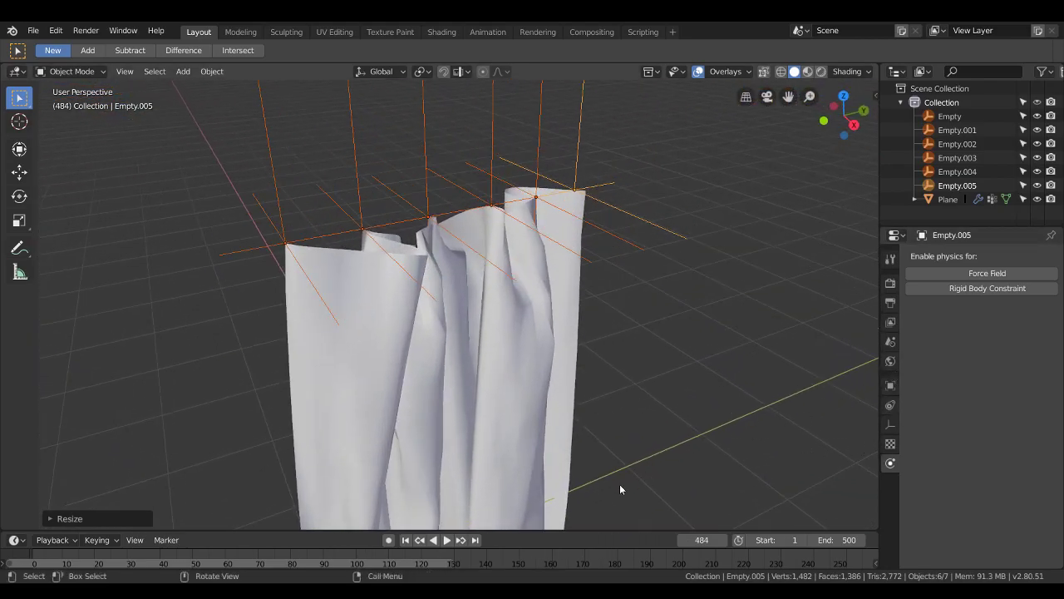
pyautogui.click(514, 378)
pyautogui.click(891, 425)
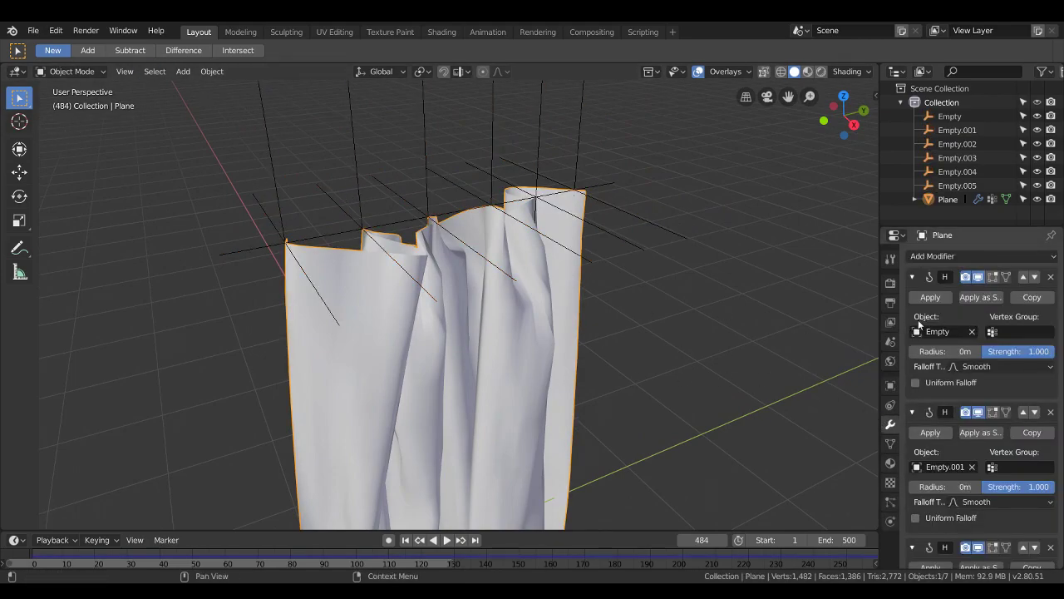
# Step: Scroll through the six Hook modifiers, Empty to Empty.005, above the Cloth modifier
pyautogui.scroll(-3, 973, 349)
pyautogui.scroll(3, 973, 349)
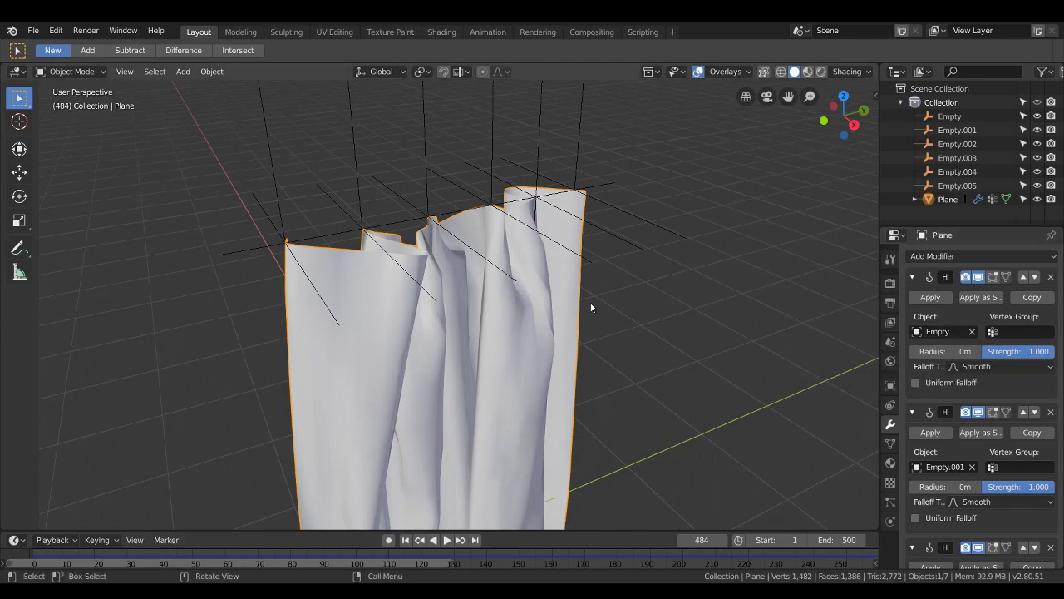
pyautogui.scroll(-3, 975, 327)
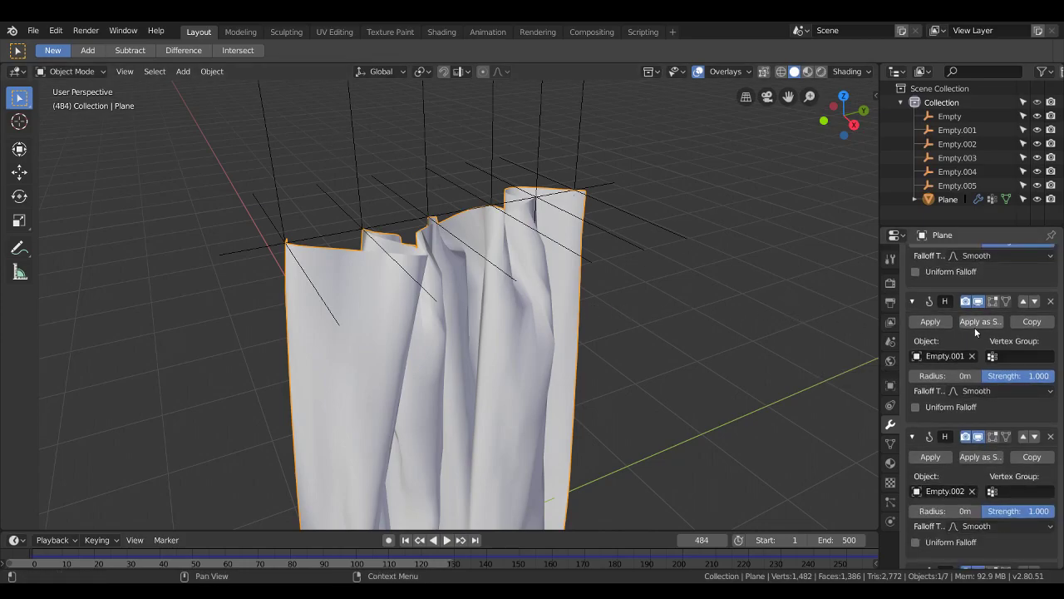
pyautogui.scroll(-2, 974, 362)
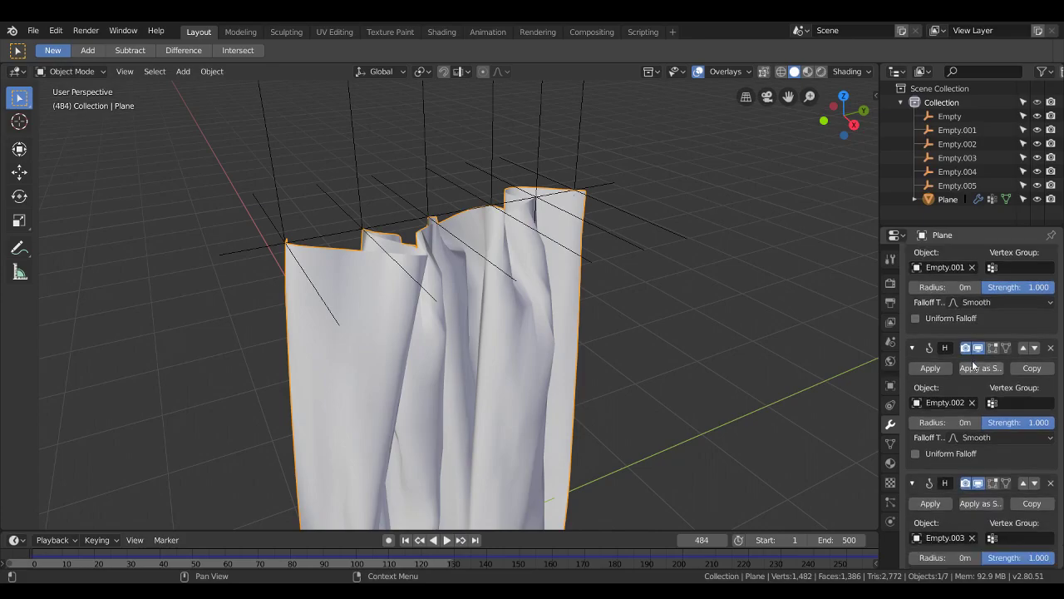
pyautogui.scroll(-3, 973, 360)
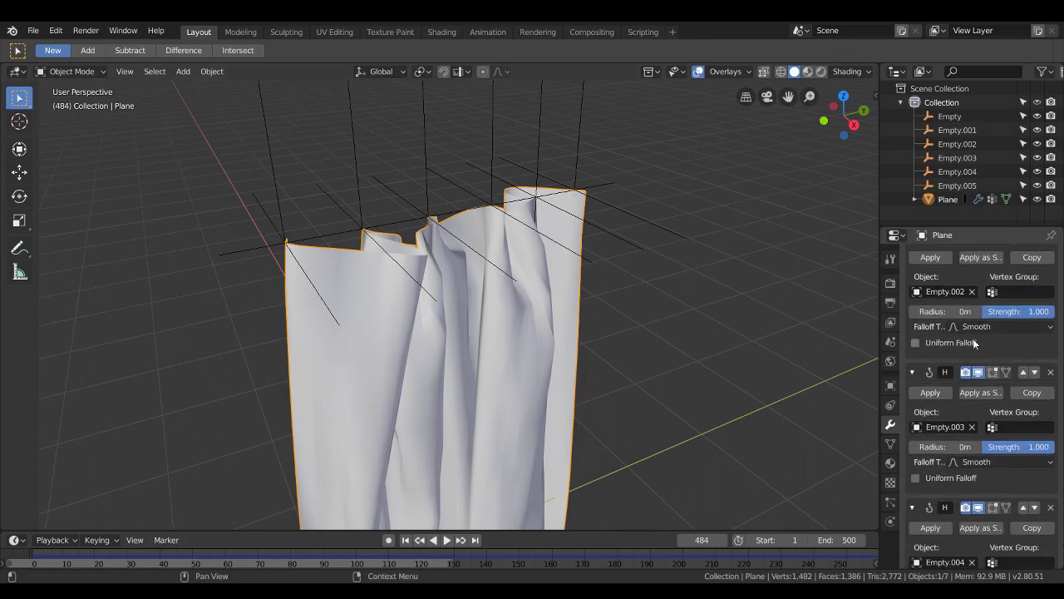
pyautogui.scroll(-7, 972, 343)
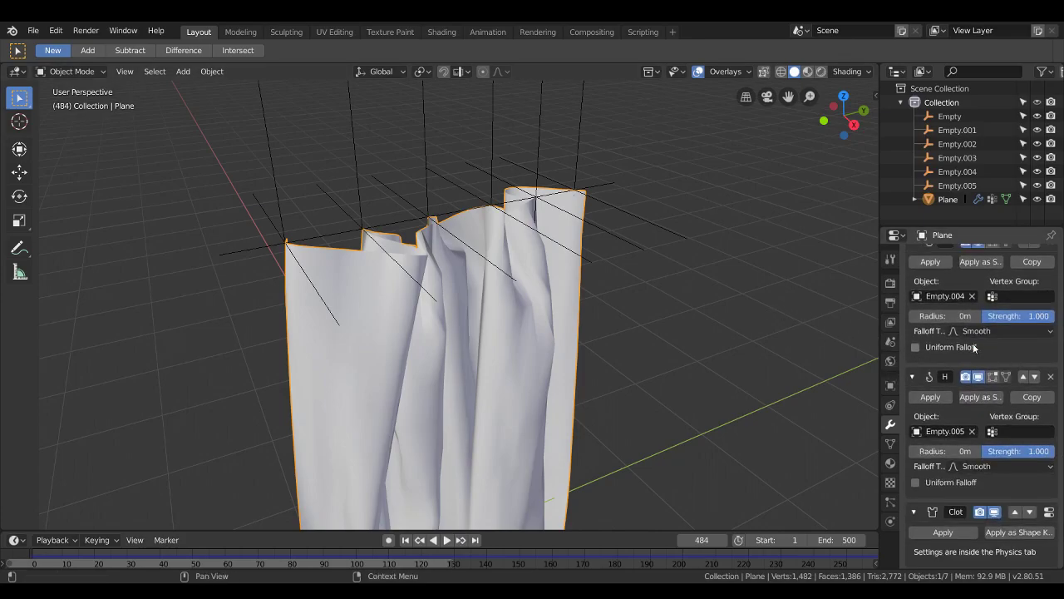
pyautogui.scroll(2, 971, 344)
pyautogui.scroll(4, 970, 345)
pyautogui.scroll(4, 970, 345)
pyautogui.scroll(5, 969, 346)
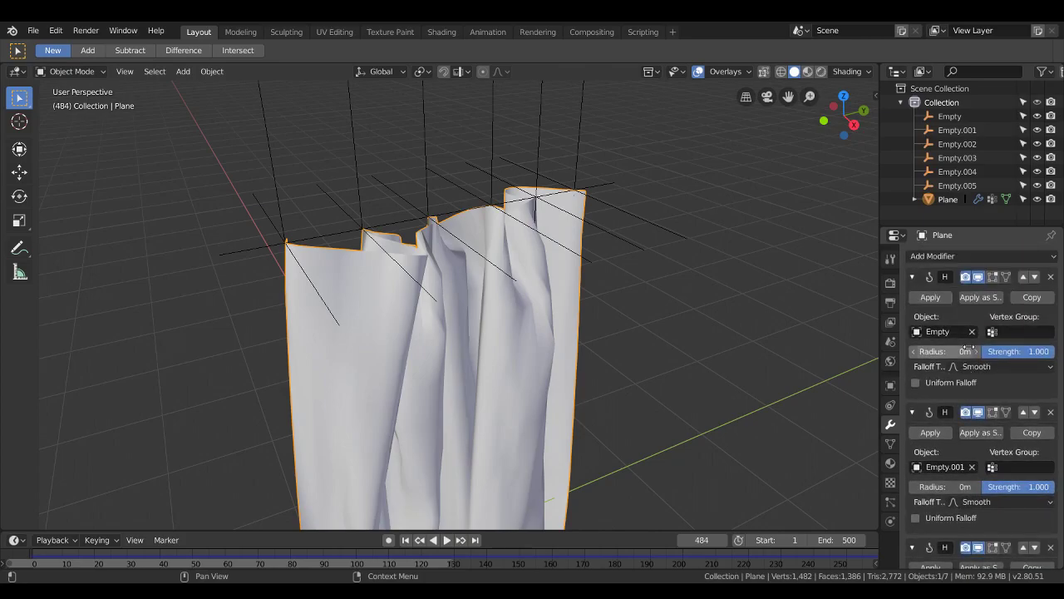
pyautogui.scroll(-4, 965, 346)
pyautogui.scroll(-3, 961, 344)
pyautogui.scroll(-3, 961, 344)
pyautogui.scroll(-3, 960, 344)
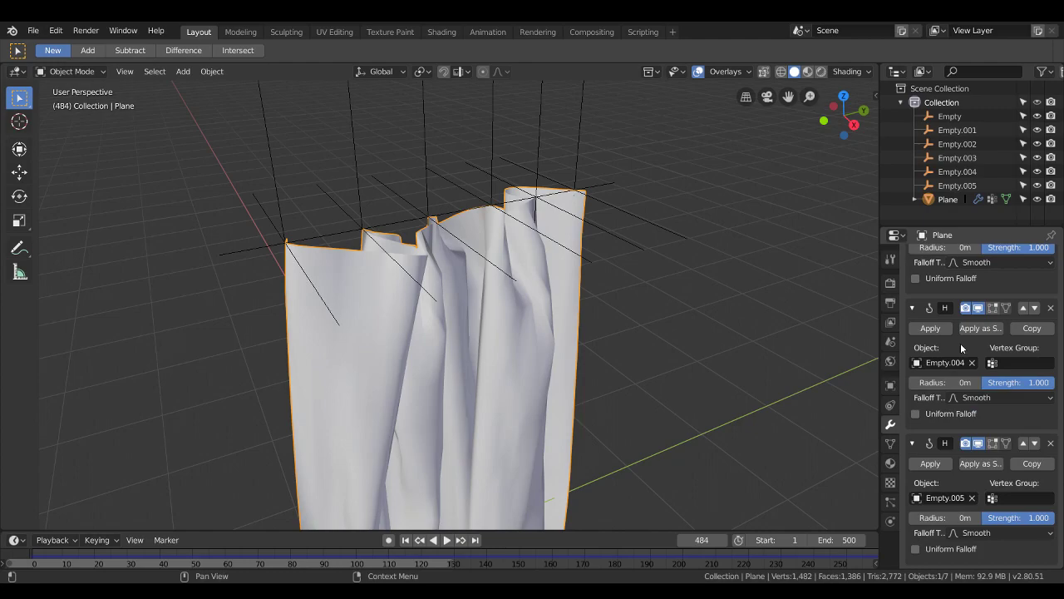
pyautogui.scroll(-2, 963, 357)
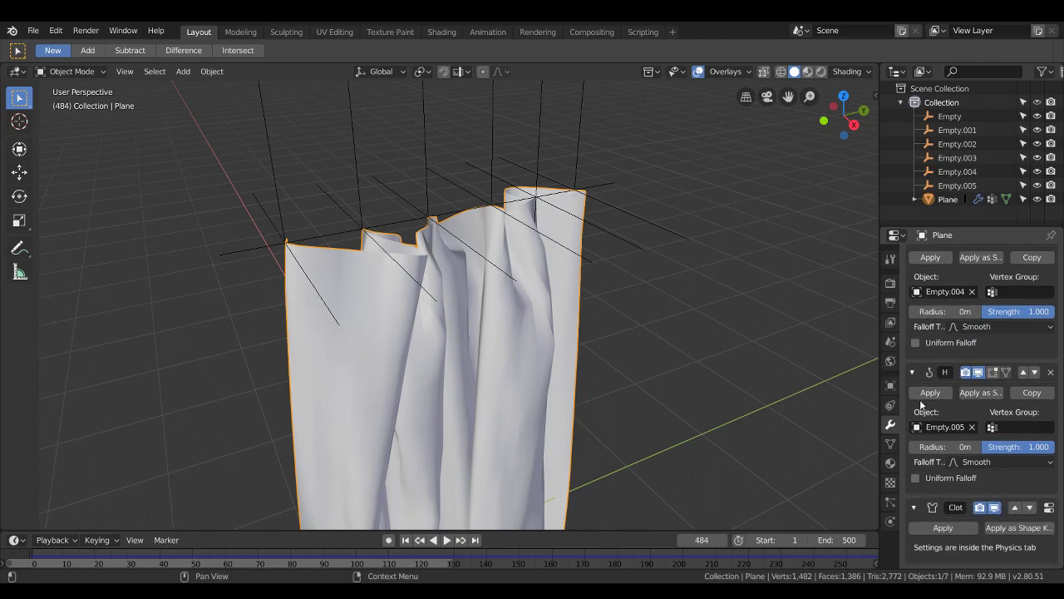
pyautogui.scroll(1, 932, 415)
pyautogui.scroll(-1, 943, 439)
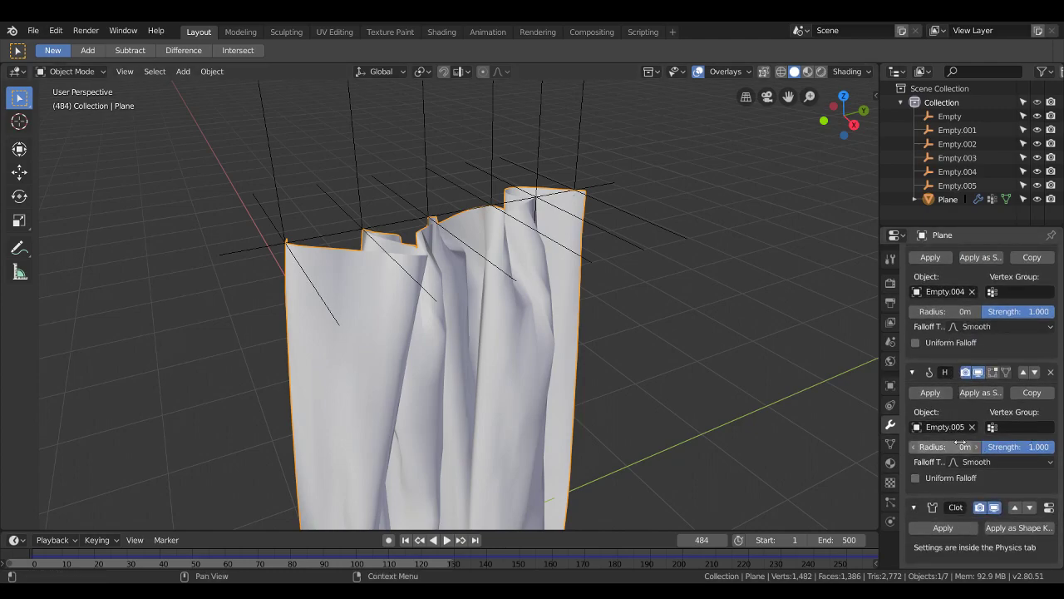
pyautogui.scroll(5, 960, 435)
pyautogui.scroll(5, 960, 436)
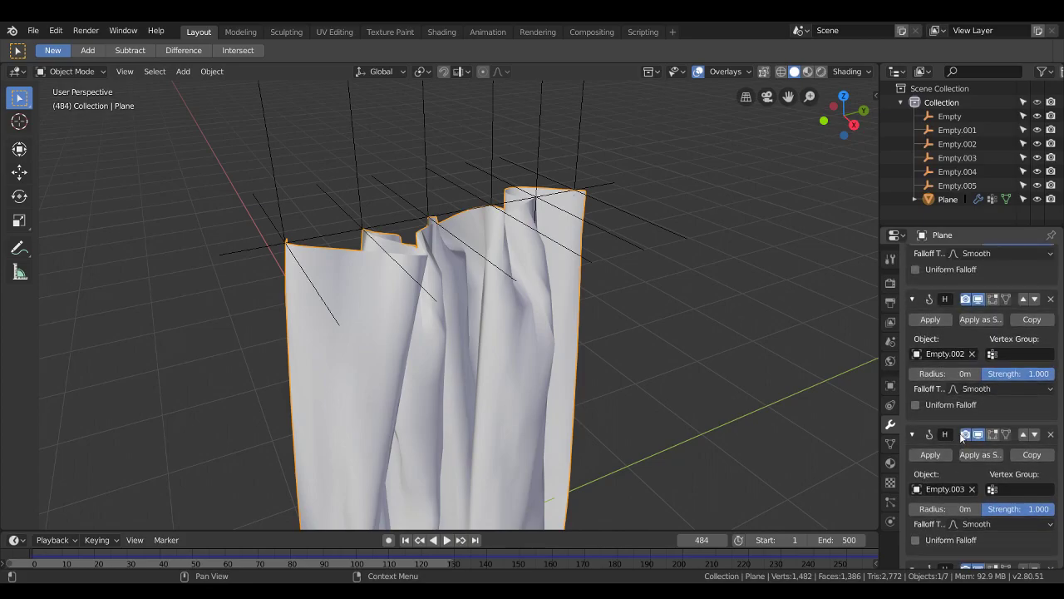
pyautogui.scroll(6, 961, 436)
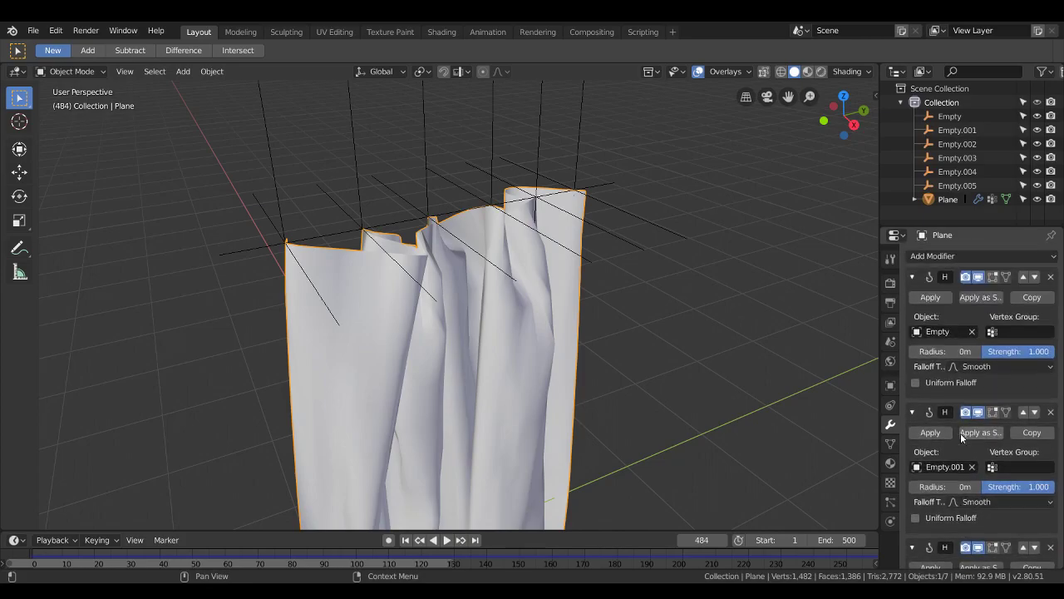
# Step: Apply the hook modifiers one after another to bake the frame-484 drape
pyautogui.click(928, 297)
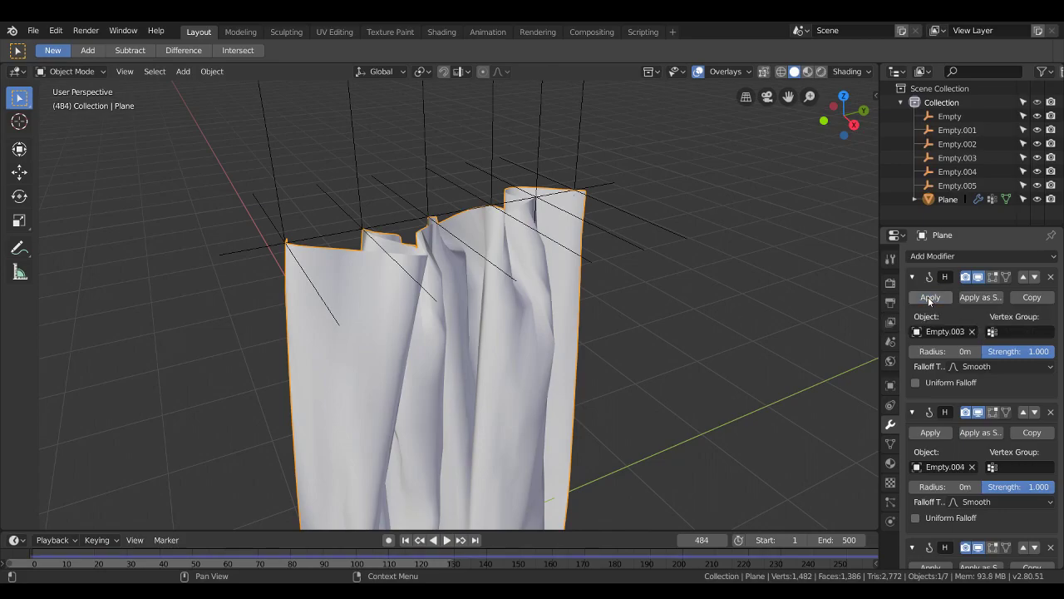
pyautogui.click(928, 297)
pyautogui.click(928, 297)
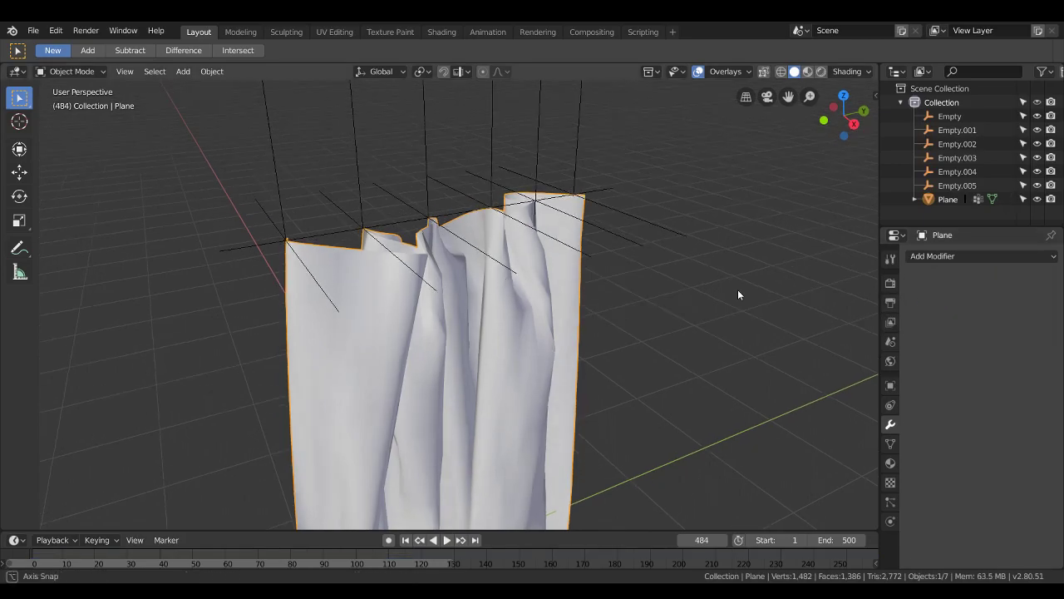
pyautogui.moveTo(738, 293)
pyautogui.mouseDown(button='middle')
pyautogui.moveTo(687, 325)
pyautogui.moveTo(464, 265)
pyautogui.moveTo(488, 271)
pyautogui.mouseUp(button='middle')
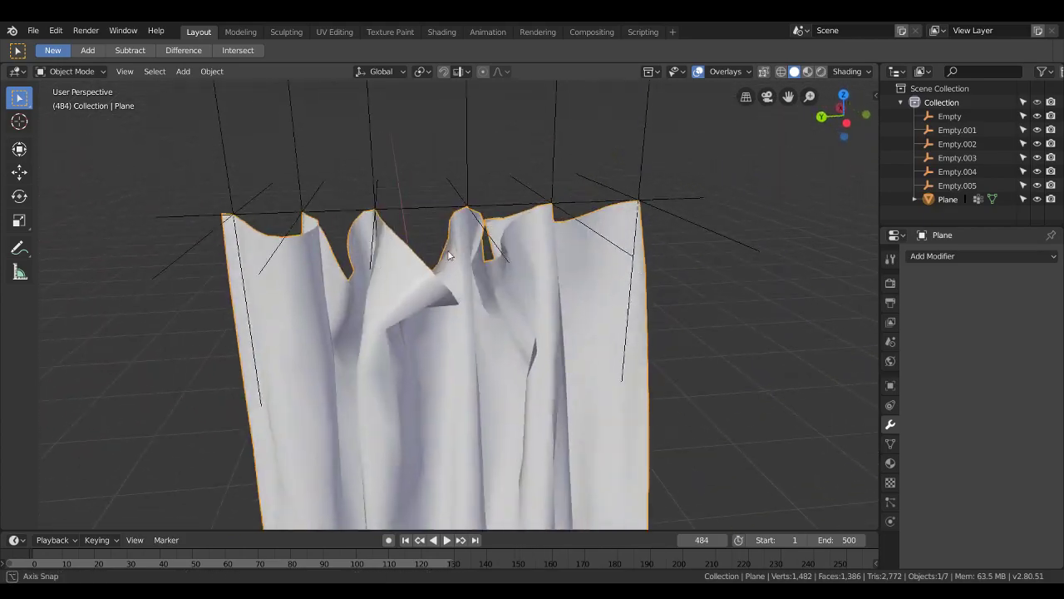
# Step: Inspect the baked curtain mesh in Edit Mode, then return to Object Mode
pyautogui.press('Tab')
pyautogui.scroll(-4, 561, 335)
pyautogui.scroll(5, 568, 273)
pyautogui.scroll(3, 569, 273)
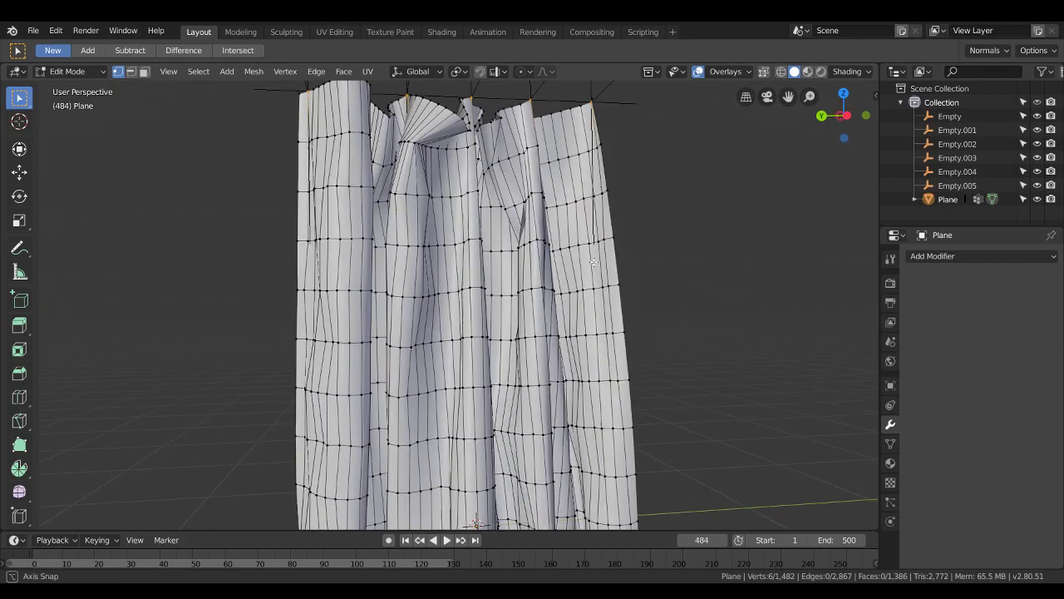
pyautogui.moveTo(569, 273)
pyautogui.mouseDown(button='middle')
pyautogui.moveTo(568, 299)
pyautogui.moveTo(526, 360)
pyautogui.moveTo(499, 304)
pyautogui.moveTo(321, 297)
pyautogui.mouseUp(button='middle')
pyautogui.scroll(-4, 566, 308)
pyautogui.scroll(4, 569, 326)
pyautogui.press('Tab')
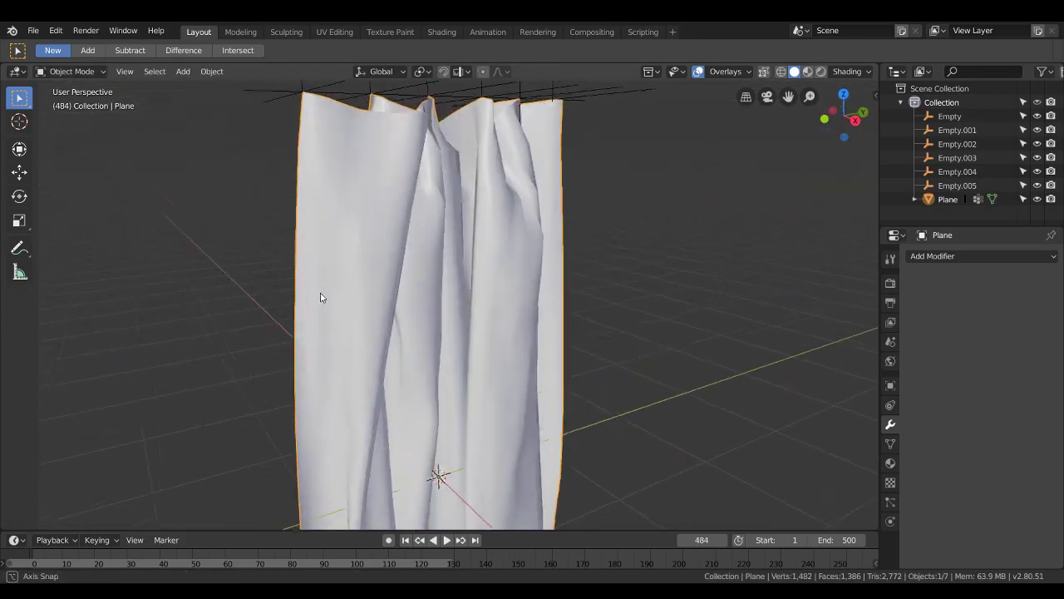
pyautogui.scroll(-3, 321, 297)
pyautogui.moveTo(408, 309)
pyautogui.mouseDown(button='middle')
pyautogui.moveTo(486, 335)
pyautogui.moveTo(488, 355)
pyautogui.mouseUp(button='middle')
pyautogui.scroll(2, 488, 356)
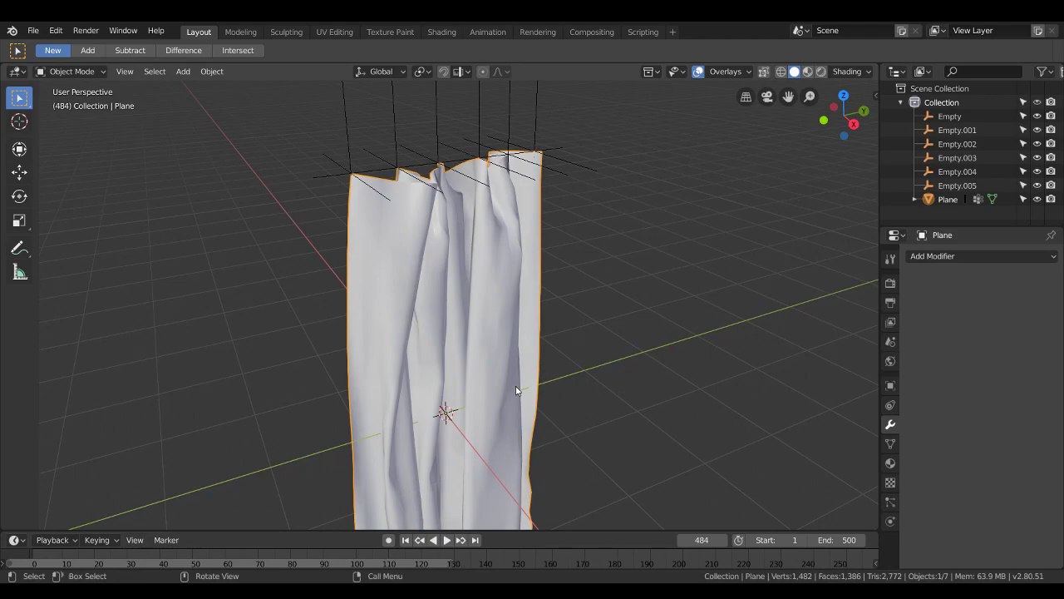
# Step: Add a Decimate modifier to the curtain set to Planar mode
pyautogui.click(939, 259)
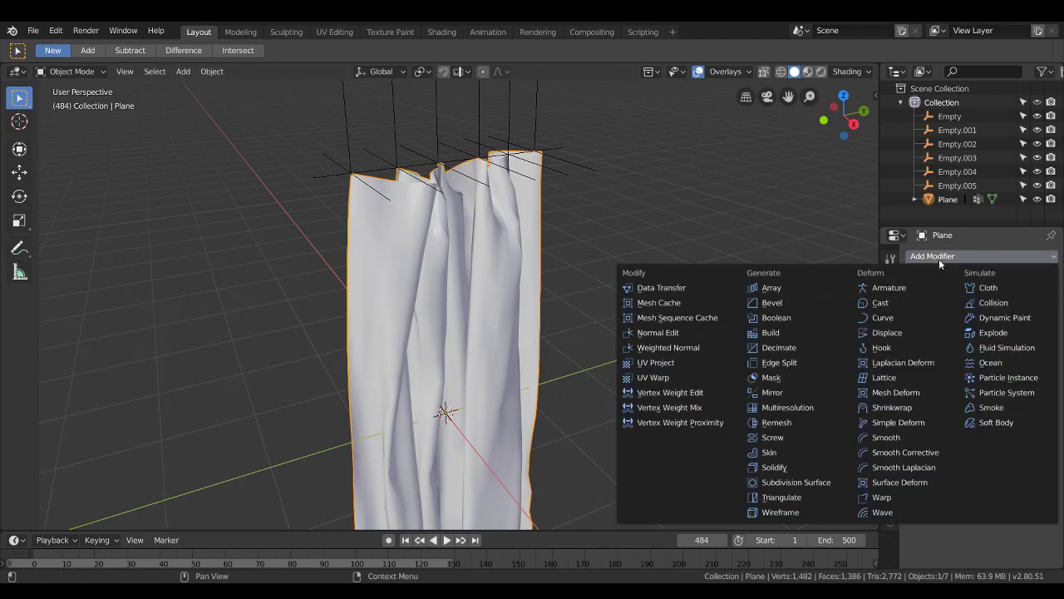
pyautogui.click(782, 348)
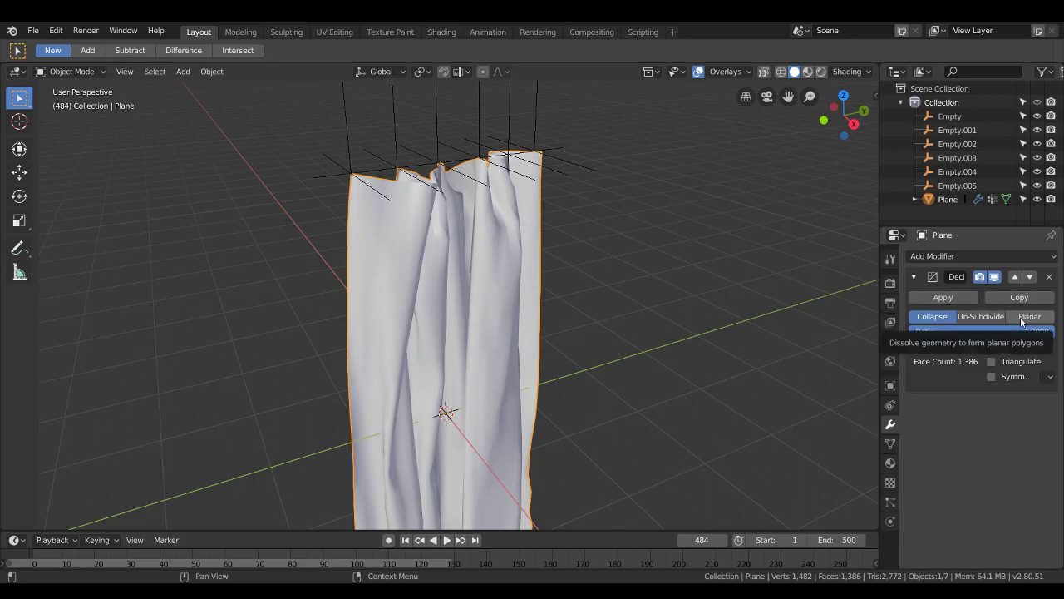
pyautogui.click(1023, 317)
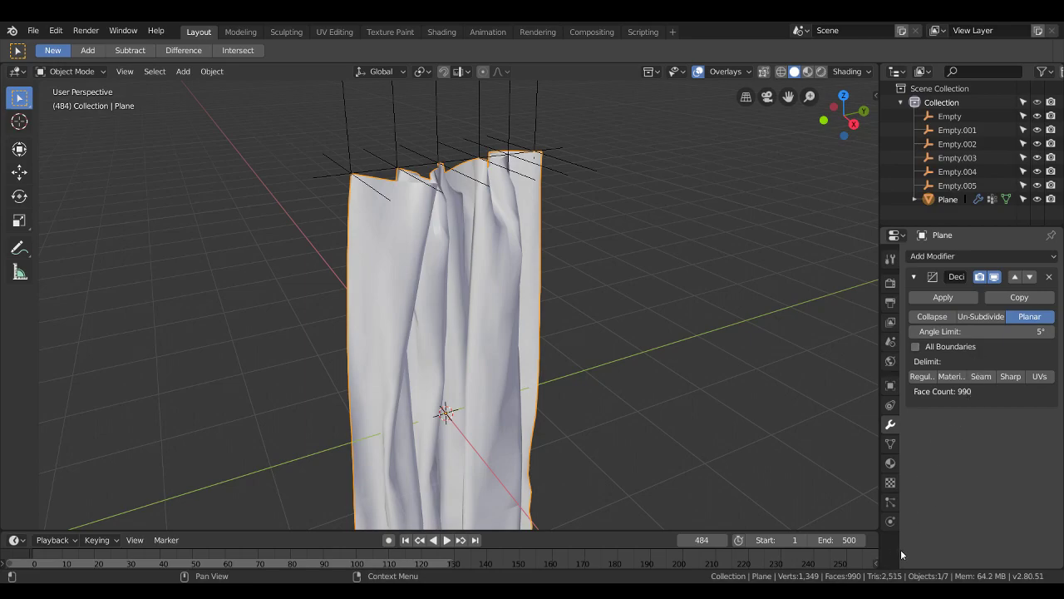
# Step: Raise the Decimate angle limit stepwise to 9.7°, leaving 582 faces
pyautogui.click(1053, 334)
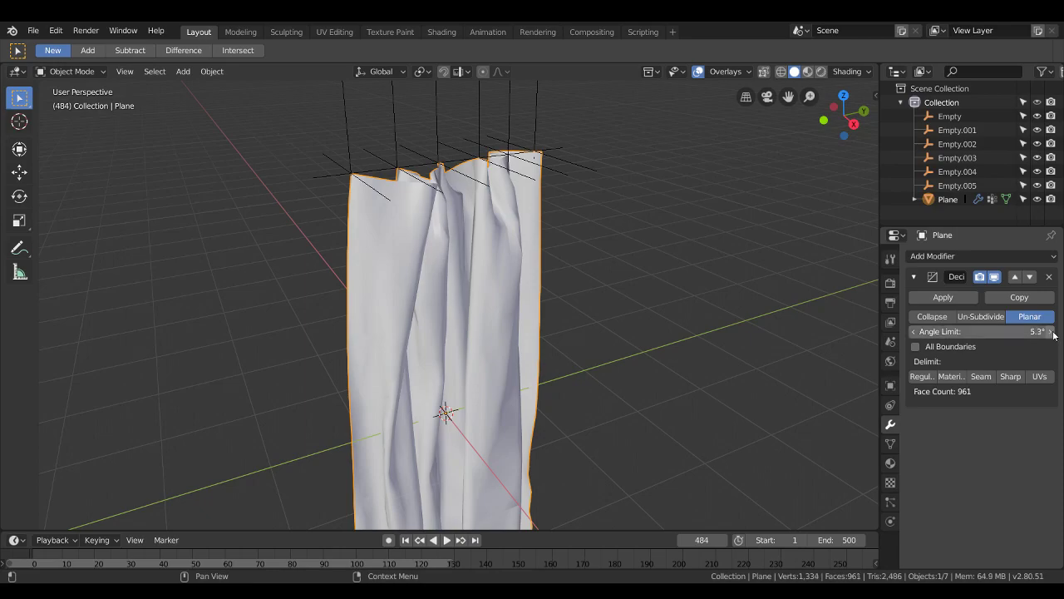
pyautogui.click(1054, 334)
pyautogui.click(1053, 334)
pyautogui.click(1054, 333)
pyautogui.click(1054, 334)
pyautogui.click(1054, 334)
pyautogui.click(1054, 333)
pyautogui.click(1054, 333)
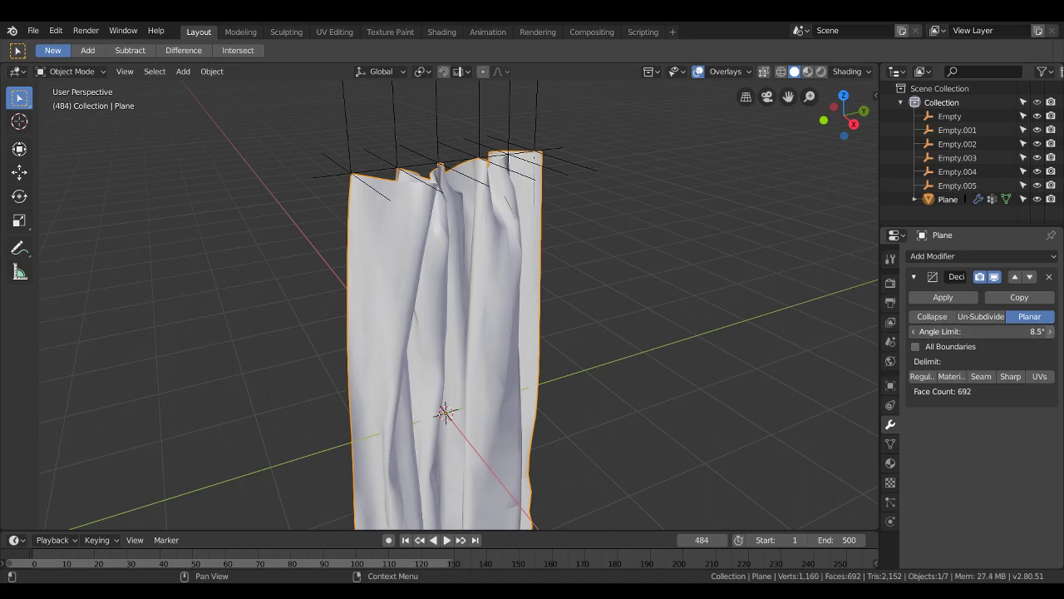
pyautogui.click(1050, 331)
pyautogui.click(1051, 331)
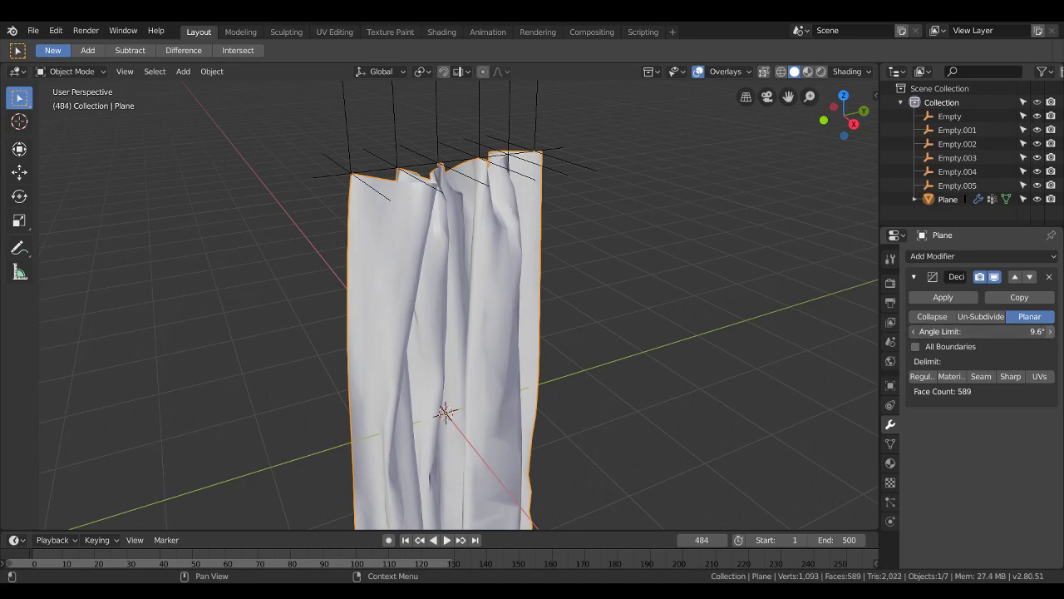
pyautogui.click(1051, 331)
pyautogui.moveTo(665, 249); pyautogui.dragTo(653, 247, button='middle')
pyautogui.moveTo(807, 260); pyautogui.dragTo(583, 237, button='middle')
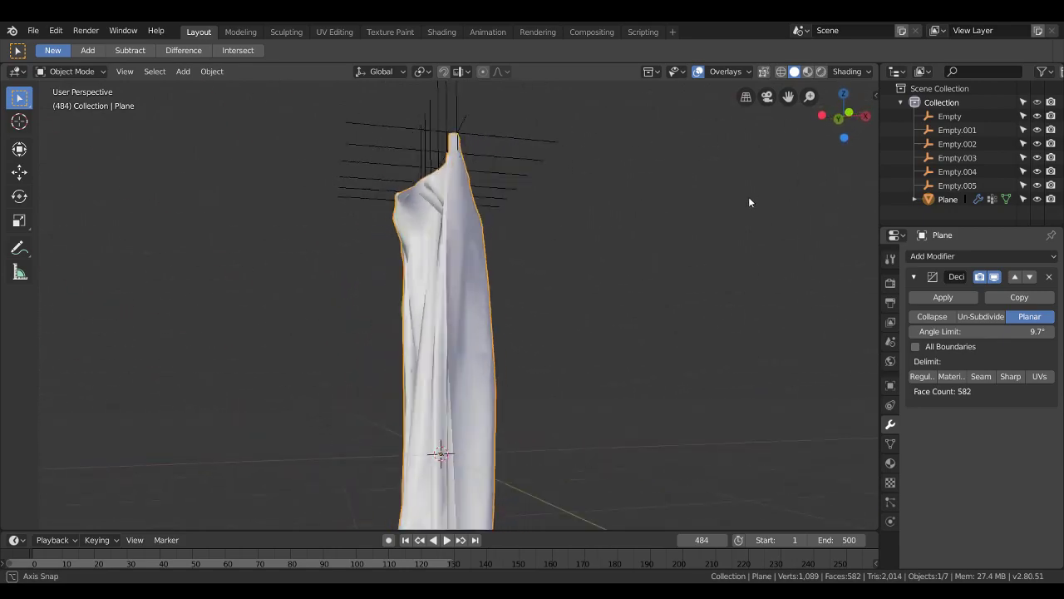
pyautogui.moveTo(616, 311)
pyautogui.mouseDown(button='middle')
pyautogui.moveTo(632, 214)
pyautogui.moveTo(675, 174)
pyautogui.moveTo(599, 180)
pyautogui.moveTo(559, 283)
pyautogui.moveTo(517, 266)
pyautogui.mouseUp(button='middle')
# Step: Ease the planar angle limit back to 8.8° for 659 faces and check the curtain
pyautogui.scroll(3, 629, 257)
pyautogui.scroll(3, 530, 275)
pyautogui.scroll(2, 523, 266)
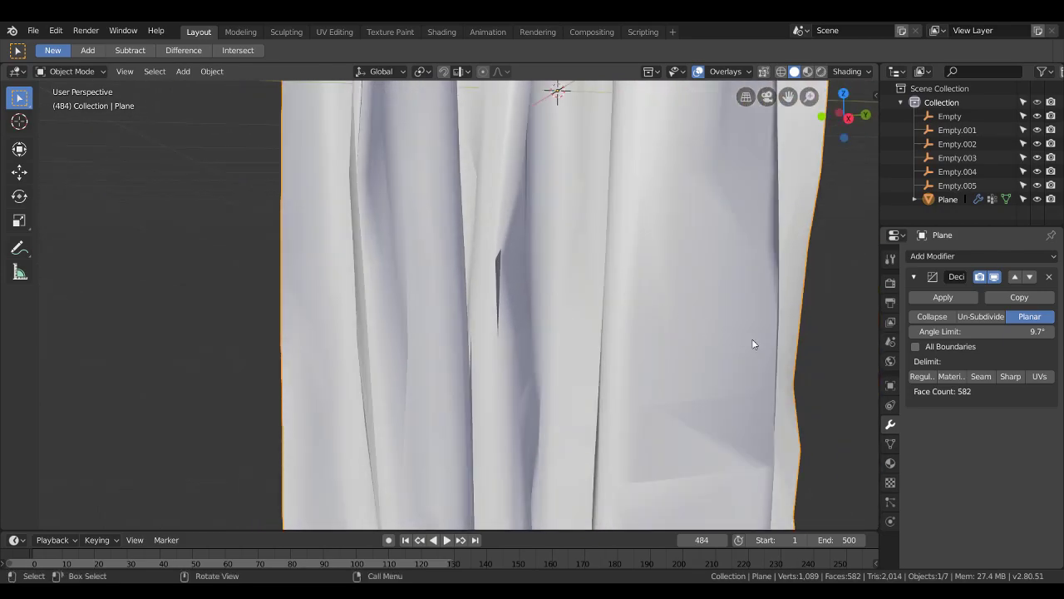
pyautogui.moveTo(1002, 331)
pyautogui.mouseDown()
pyautogui.moveTo(956, 331)
pyautogui.moveTo(1004, 331)
pyautogui.mouseUp()
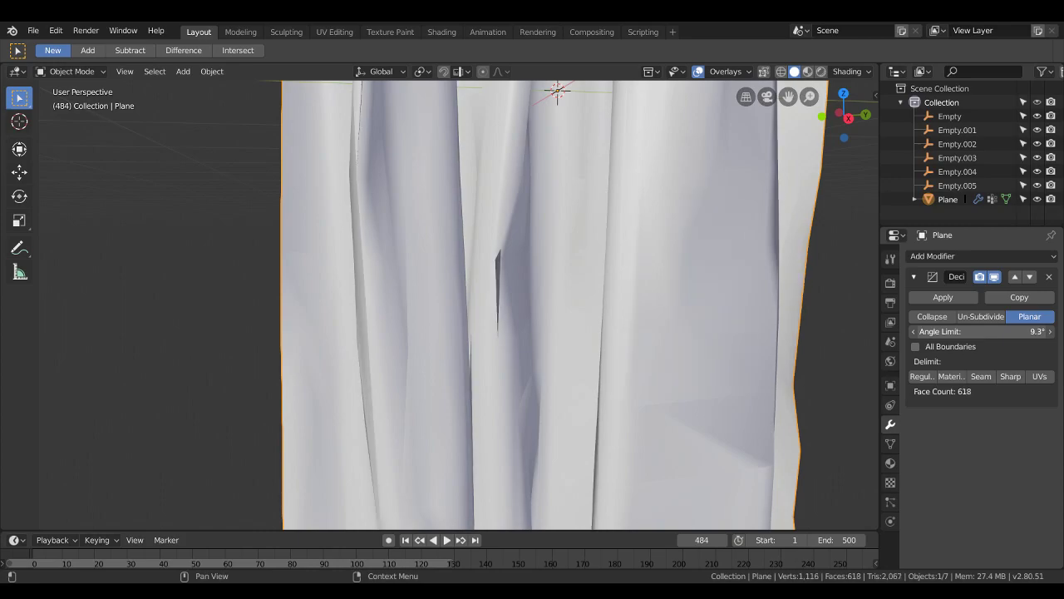
pyautogui.scroll(-5, 798, 341)
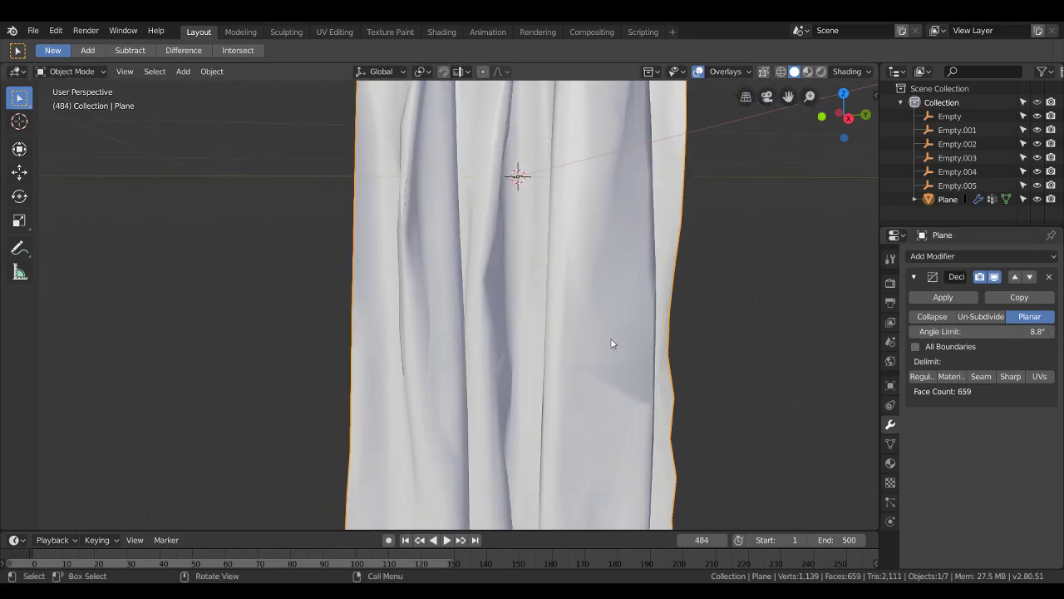
pyautogui.moveTo(613, 344)
pyautogui.mouseDown(button='middle')
pyautogui.moveTo(594, 274)
pyautogui.moveTo(571, 326)
pyautogui.moveTo(661, 313)
pyautogui.moveTo(555, 168)
pyautogui.moveTo(550, 316)
pyautogui.moveTo(458, 304)
pyautogui.moveTo(409, 260)
pyautogui.moveTo(332, 278)
pyautogui.moveTo(404, 309)
pyautogui.moveTo(408, 250)
pyautogui.mouseUp(button='middle')
pyautogui.scroll(3, 421, 257)
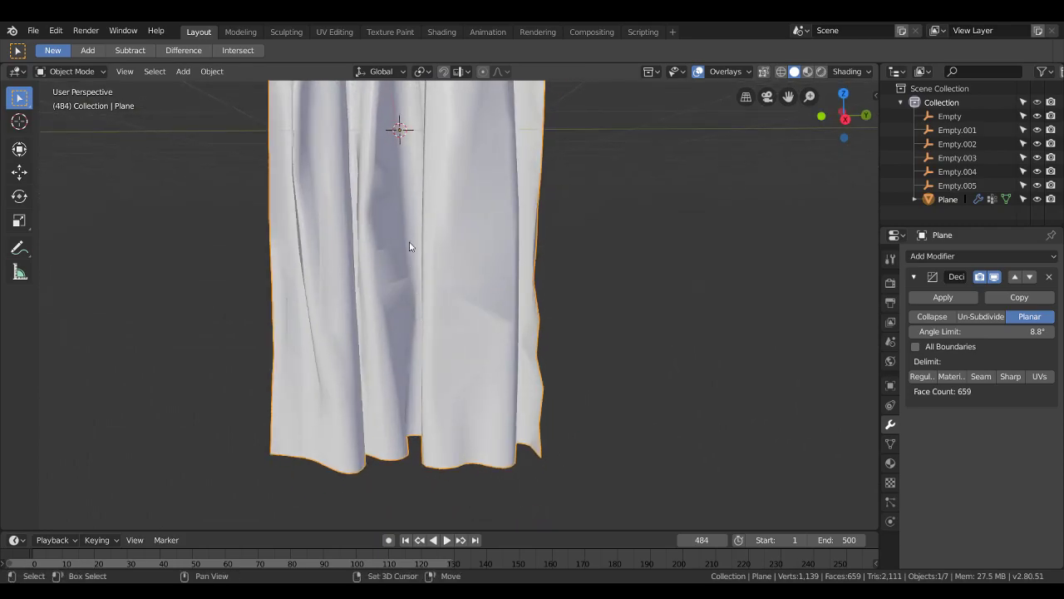
pyautogui.scroll(2, 409, 249)
pyautogui.moveTo(415, 333)
pyautogui.keyDown('shift'); pyautogui.mouseDown(button='middle')
pyautogui.moveTo(433, 224)
pyautogui.moveTo(460, 287)
pyautogui.moveTo(450, 257)
pyautogui.moveTo(398, 246)
pyautogui.moveTo(554, 285)
pyautogui.moveTo(548, 345)
pyautogui.moveTo(507, 324)
pyautogui.moveTo(500, 290)
pyautogui.moveTo(515, 369)
pyautogui.moveTo(541, 397)
pyautogui.mouseUp(button='middle'); pyautogui.keyUp('shift')
pyautogui.scroll(-2, 460, 287)
pyautogui.scroll(2, 554, 302)
pyautogui.scroll(-2, 545, 357)
pyautogui.scroll(-2, 499, 291)
pyautogui.scroll(3, 499, 291)
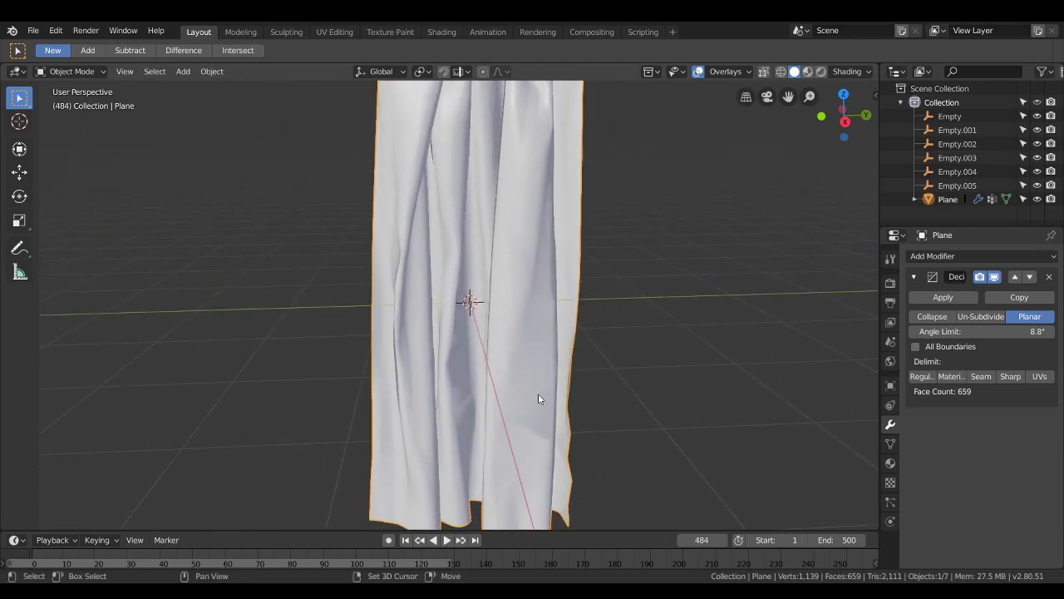
# Step: Apply the Decimate modifier, keeping 659 faces, and inspect the mesh in Edit Mode
pyautogui.click(933, 298)
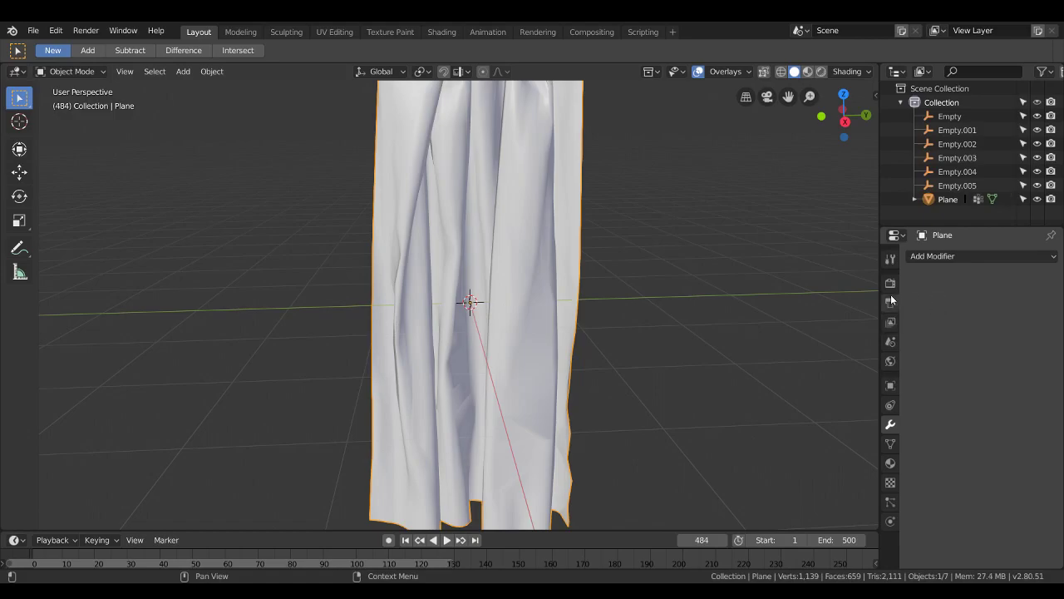
pyautogui.press('Tab')
pyautogui.moveTo(648, 289)
pyautogui.mouseDown(button='middle')
pyautogui.moveTo(488, 300)
pyautogui.moveTo(487, 240)
pyautogui.moveTo(472, 344)
pyautogui.moveTo(566, 325)
pyautogui.moveTo(708, 246)
pyautogui.mouseUp(button='middle')
pyautogui.press('Tab')
pyautogui.scroll(-5, 709, 246)
pyautogui.moveTo(595, 292)
pyautogui.mouseDown(button='middle')
pyautogui.moveTo(447, 379)
pyautogui.moveTo(589, 416)
pyautogui.moveTo(544, 349)
pyautogui.moveTo(506, 375)
pyautogui.moveTo(558, 328)
pyautogui.moveTo(594, 321)
pyautogui.moveTo(510, 352)
pyautogui.mouseUp(button='middle')
pyautogui.scroll(5, 543, 350)
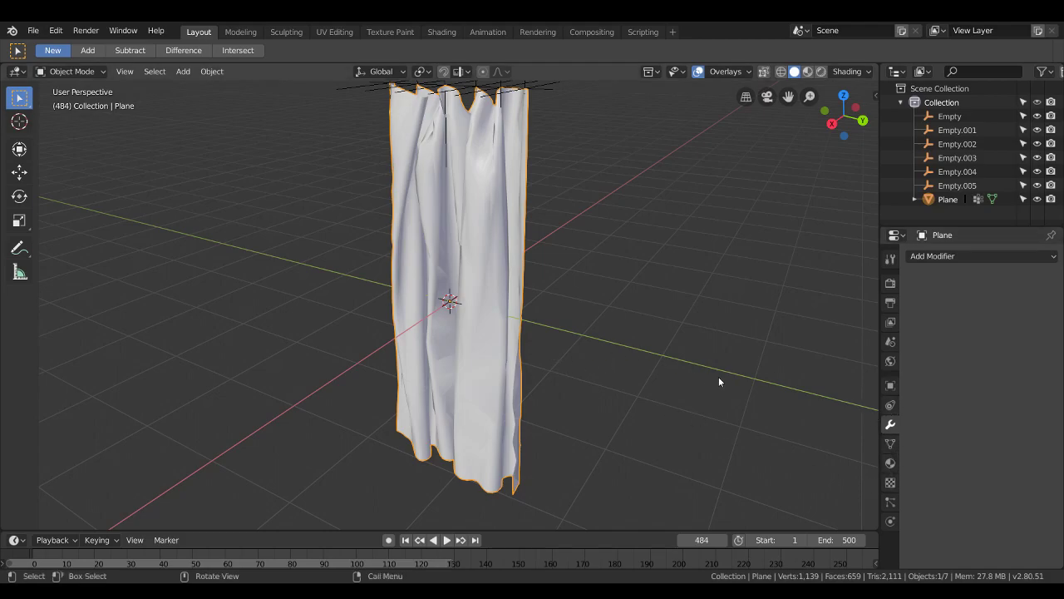
pyautogui.moveTo(719, 381); pyautogui.dragTo(488, 404, button='middle')
# Step: Add a UV sphere and move it along X beside the curtain
pyautogui.hotkey('shift', 'a')
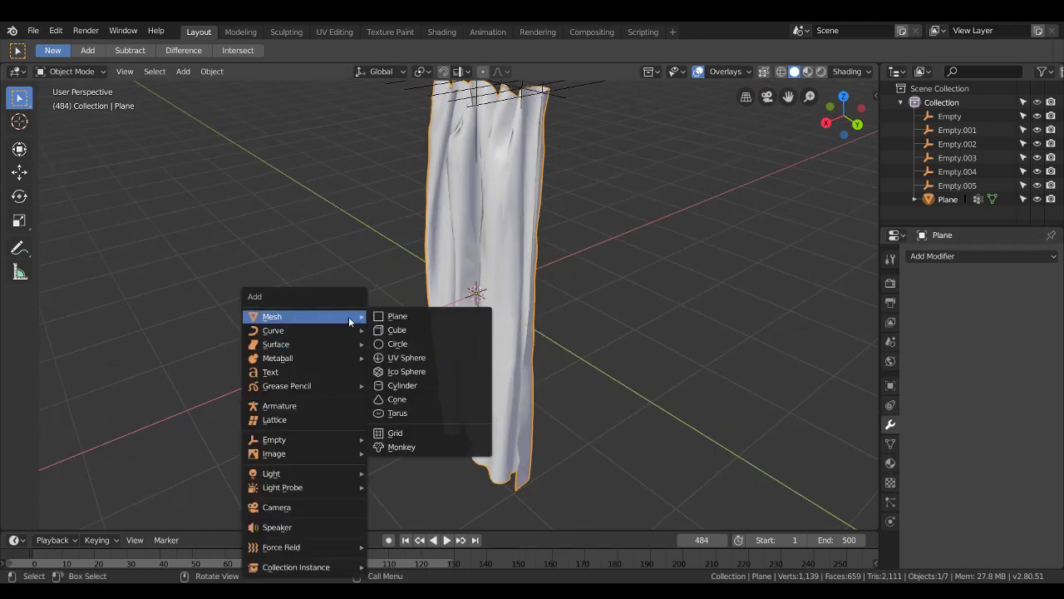
pyautogui.click(430, 359)
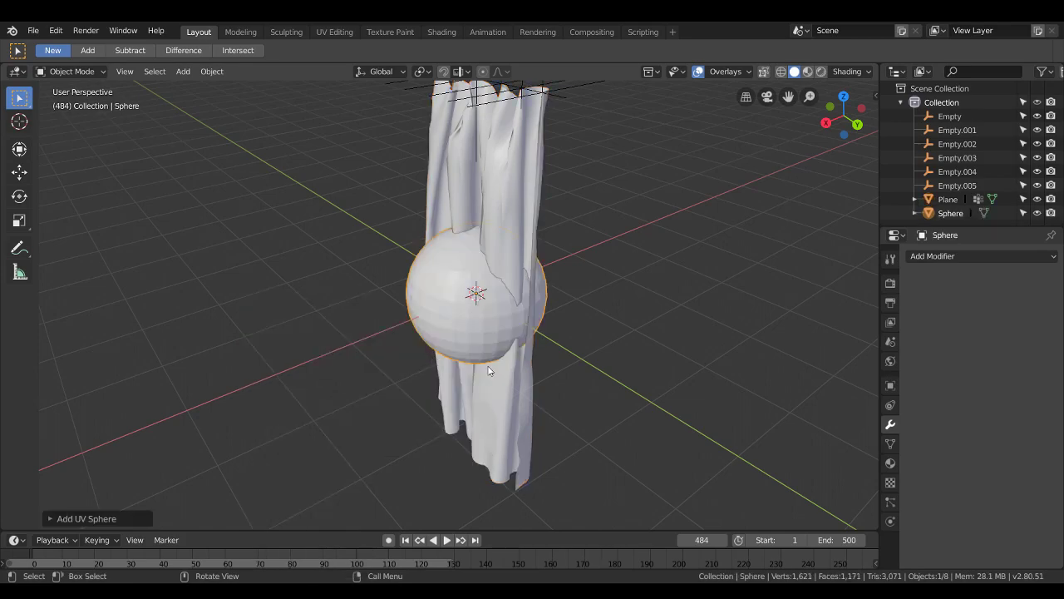
pyautogui.moveTo(465, 349); pyautogui.dragTo(515, 349, button='middle')
pyautogui.press('g')
pyautogui.press('x')
pyautogui.click(698, 327)
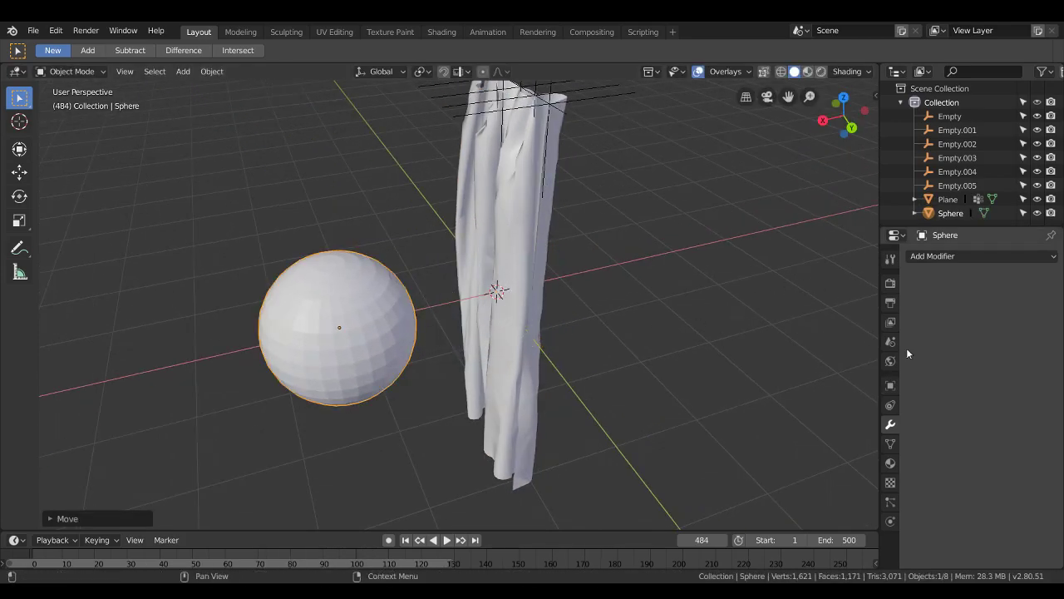
# Step: Make the sphere a Turbulence force field
pyautogui.click(890, 521)
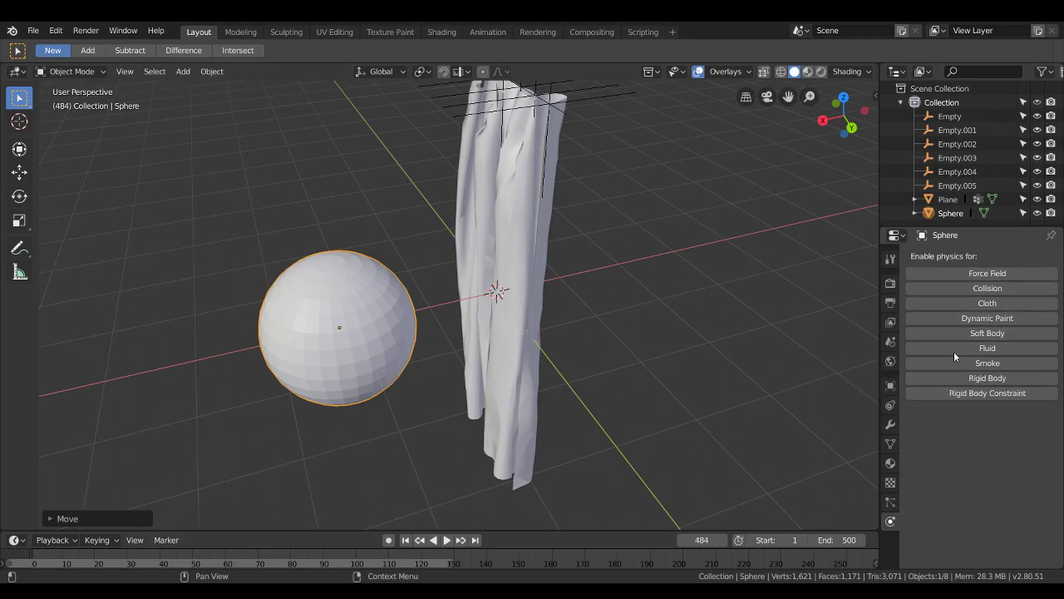
pyautogui.click(963, 273)
pyautogui.click(996, 433)
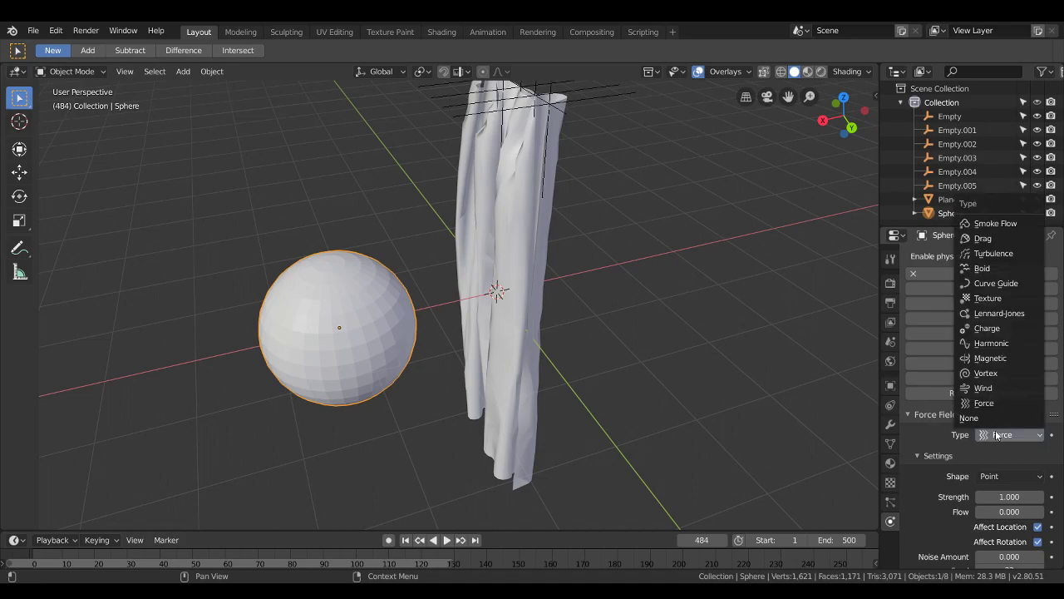
pyautogui.click(989, 253)
pyautogui.click(539, 207)
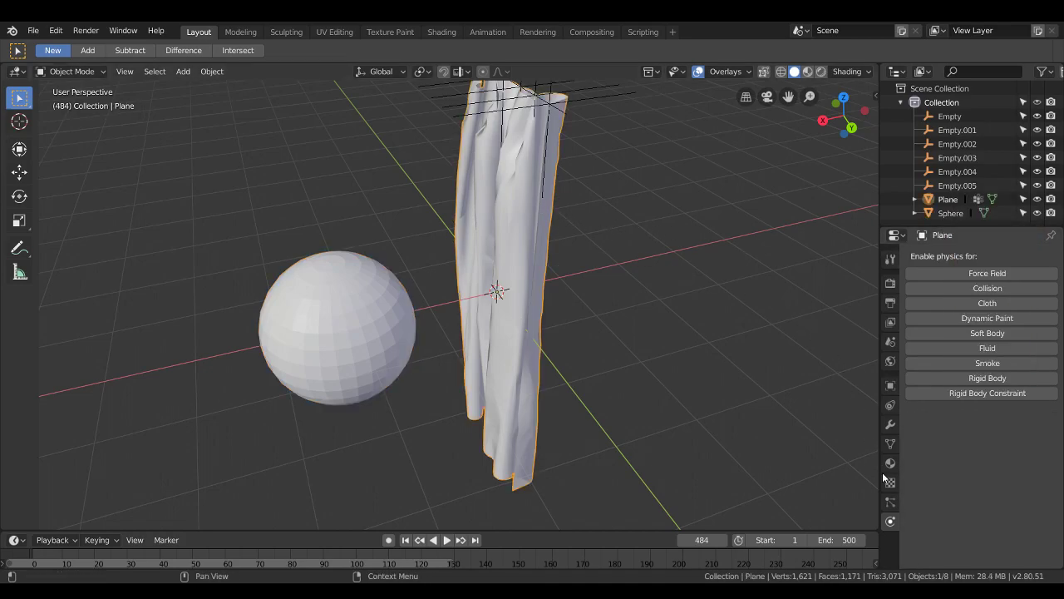
pyautogui.click(954, 301)
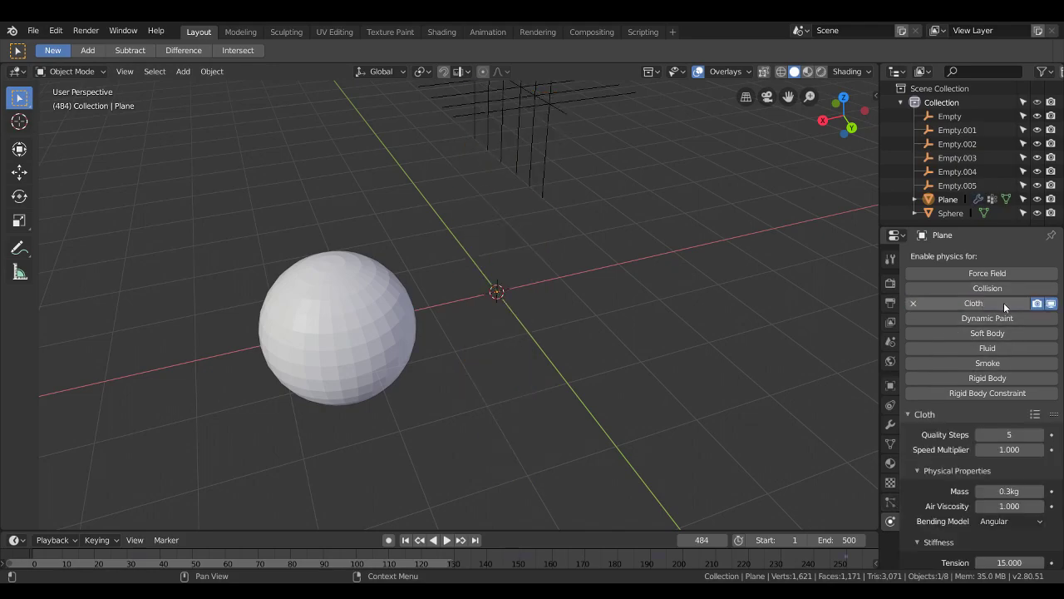
pyautogui.moveTo(609, 234)
pyautogui.mouseDown(button='middle')
pyautogui.moveTo(615, 172)
pyautogui.moveTo(574, 165)
pyautogui.moveTo(591, 205)
pyautogui.mouseUp(button='middle')
pyautogui.hotkey('ctrl', 'z')
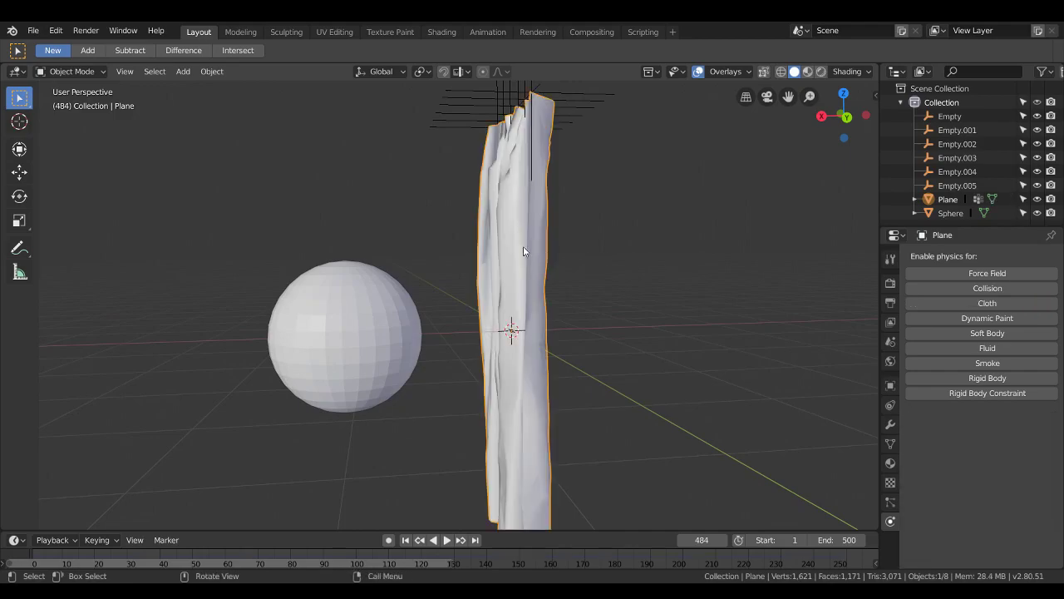
pyautogui.moveTo(523, 249)
pyautogui.mouseDown(button='middle')
pyautogui.moveTo(510, 232)
pyautogui.moveTo(563, 320)
pyautogui.moveTo(532, 233)
pyautogui.moveTo(630, 254)
pyautogui.moveTo(618, 244)
pyautogui.moveTo(587, 288)
pyautogui.moveTo(546, 237)
pyautogui.moveTo(601, 254)
pyautogui.moveTo(624, 285)
pyautogui.moveTo(716, 272)
pyautogui.moveTo(542, 281)
pyautogui.moveTo(566, 279)
pyautogui.mouseUp(button='middle')
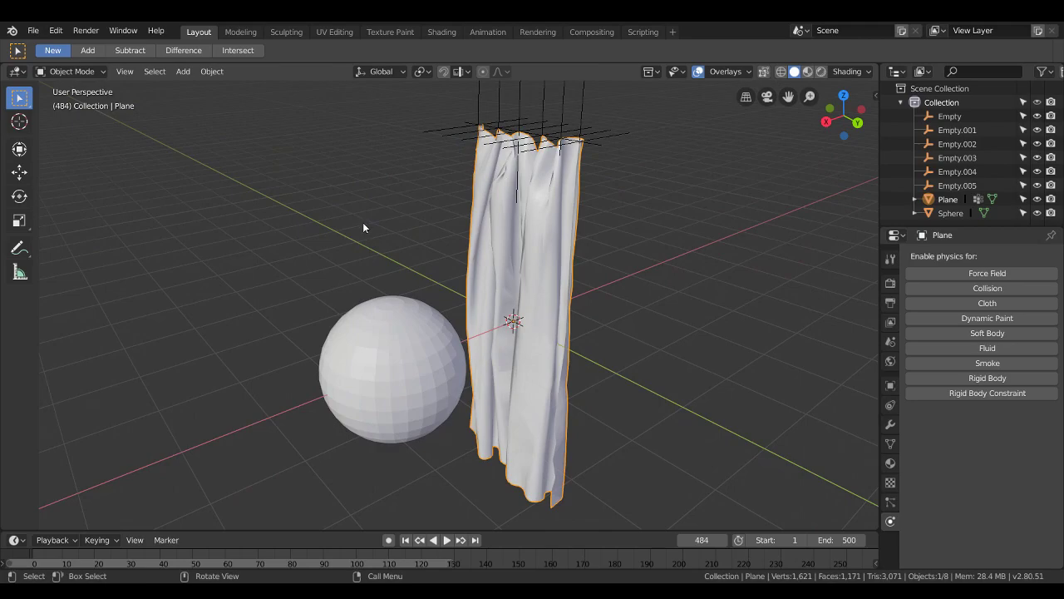